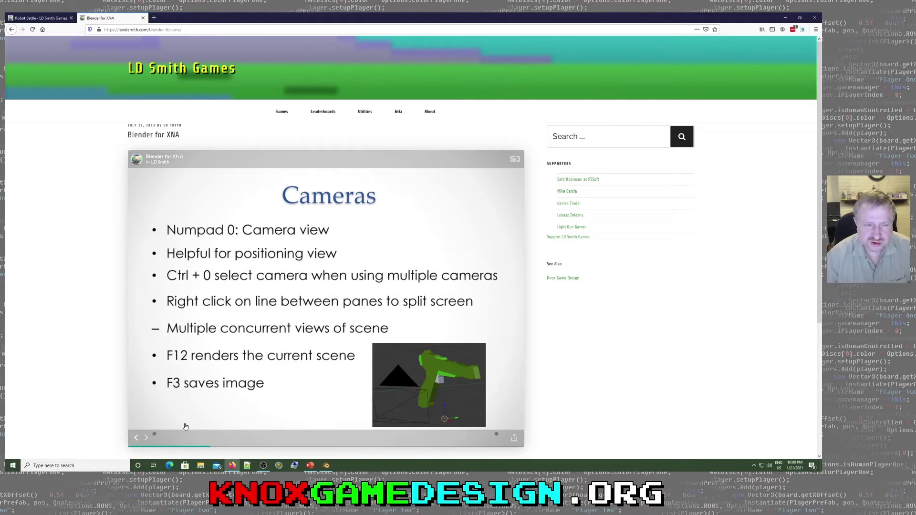
Page through the Blender for XNA presentation from the Cameras slide to the closing Books slide
left_click(146, 437)
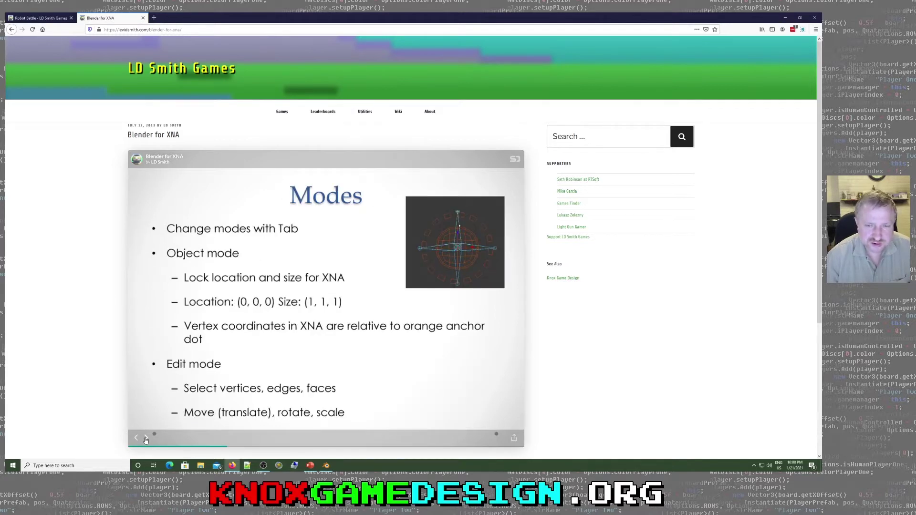
left_click(146, 438)
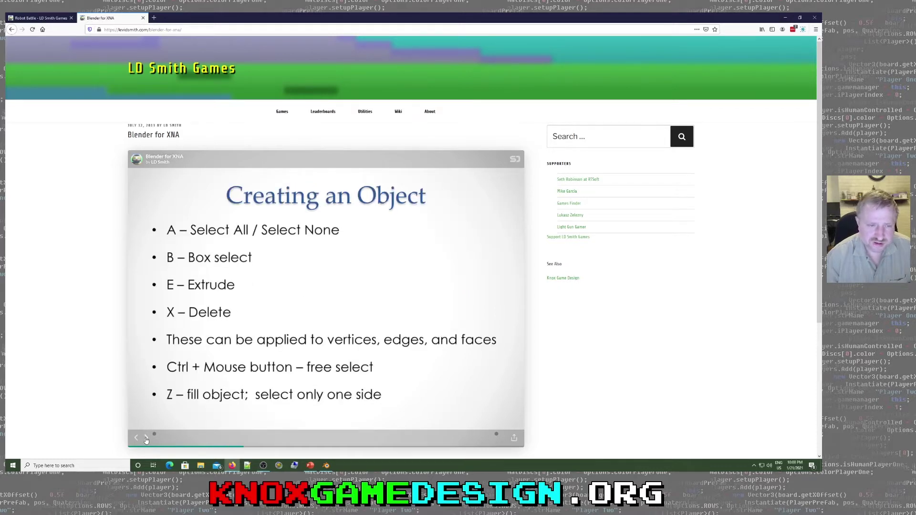
left_click(146, 437)
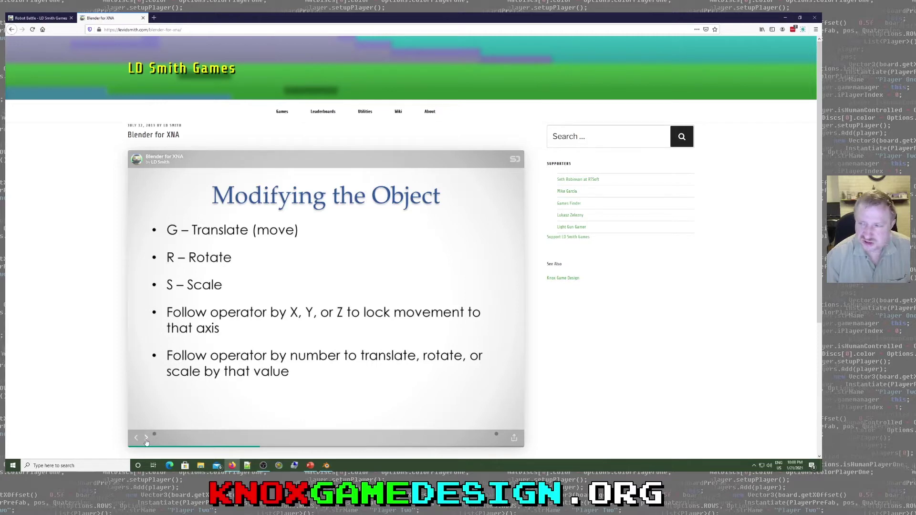
left_click(146, 441)
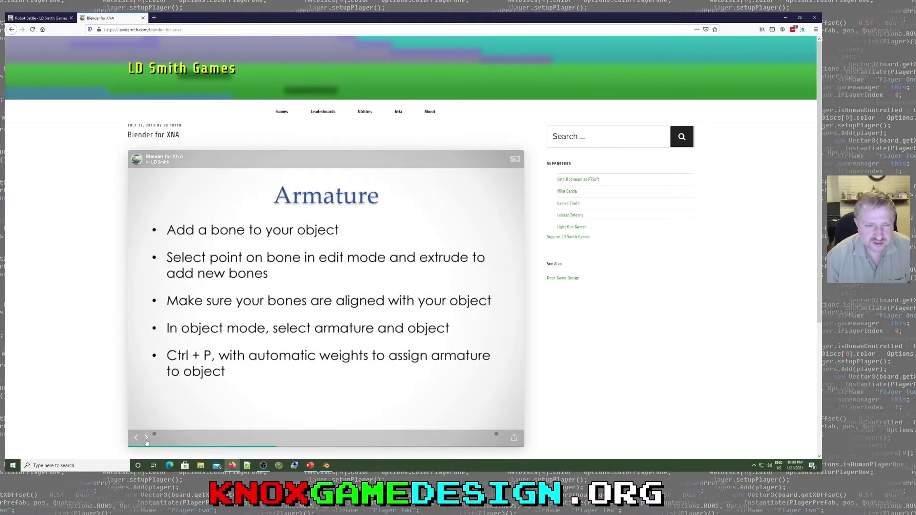
left_click(147, 441)
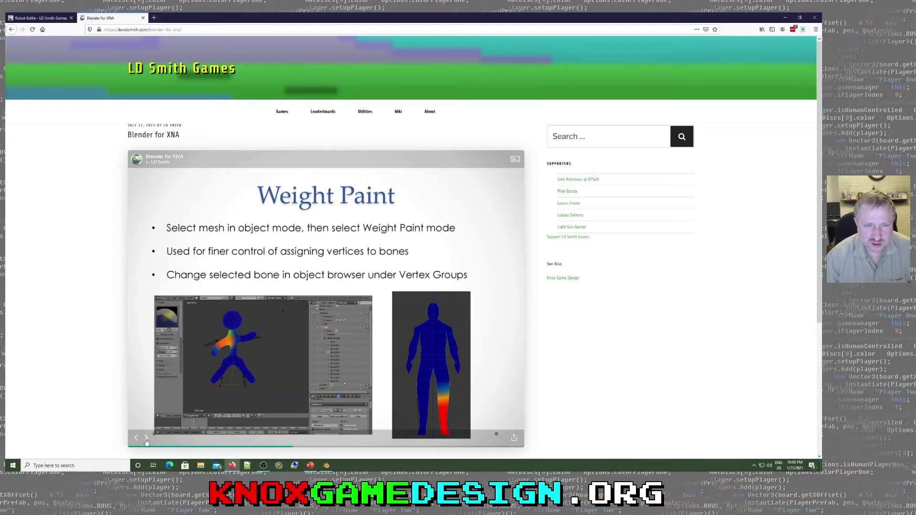
left_click(147, 442)
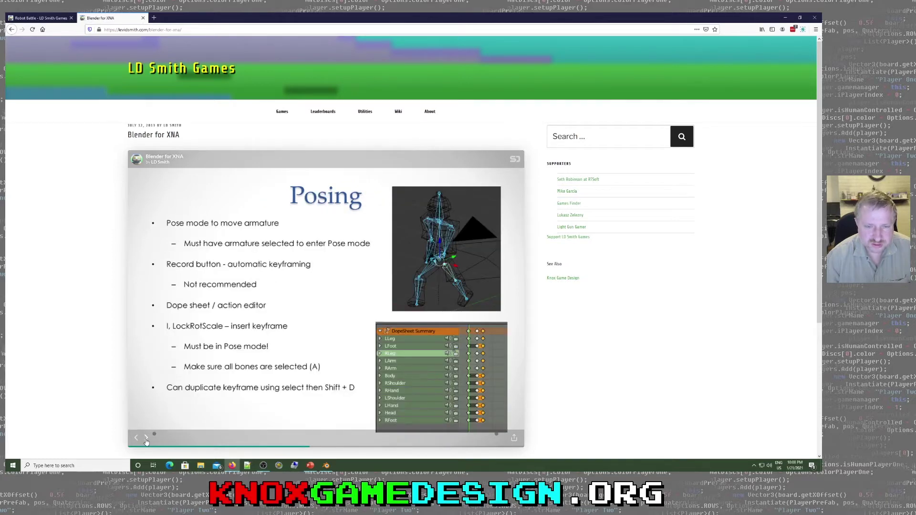
left_click(146, 441)
left_click(146, 442)
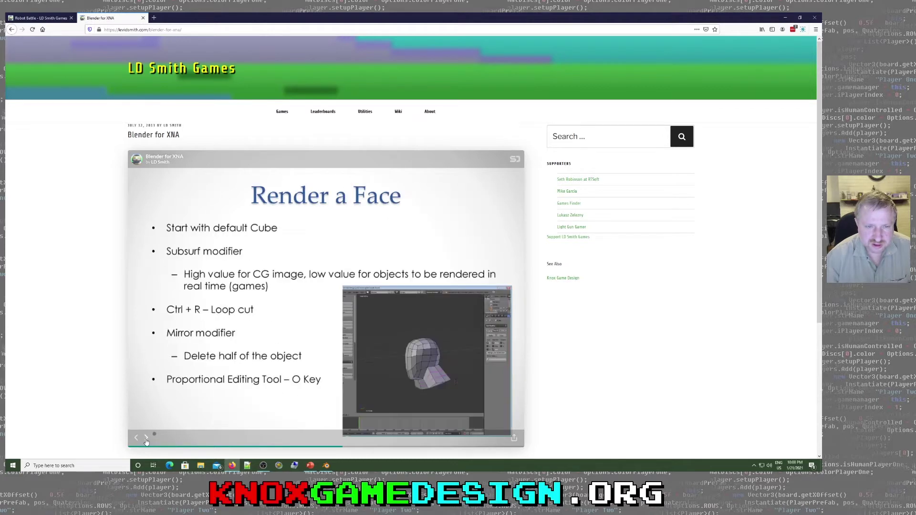
left_click(146, 442)
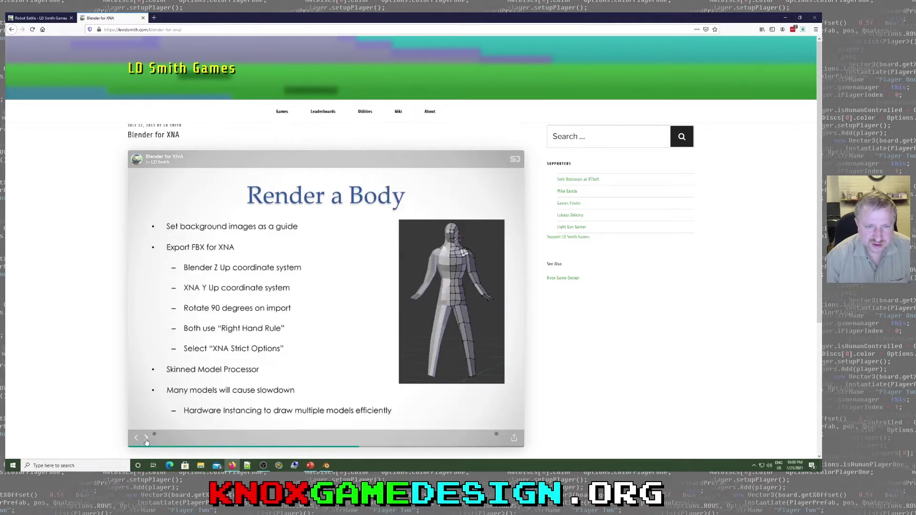
left_click(147, 441)
left_click(147, 442)
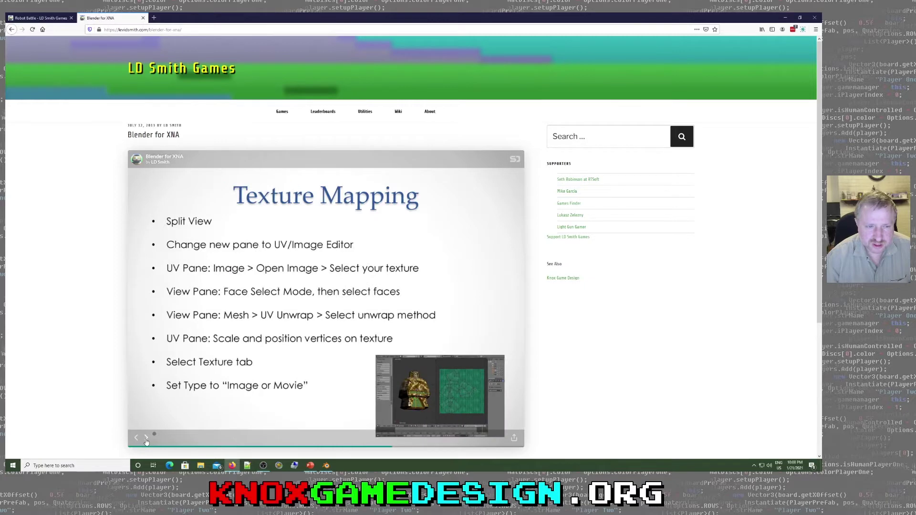
left_click(146, 442)
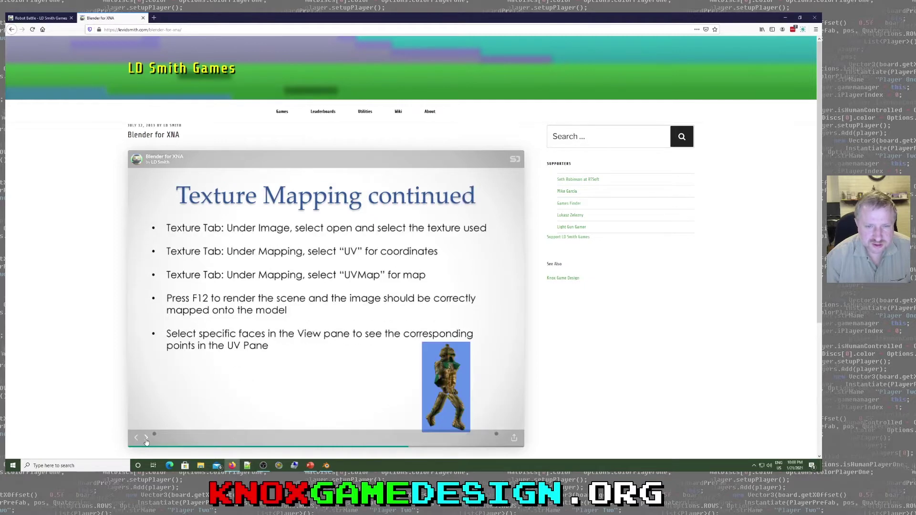
left_click(146, 442)
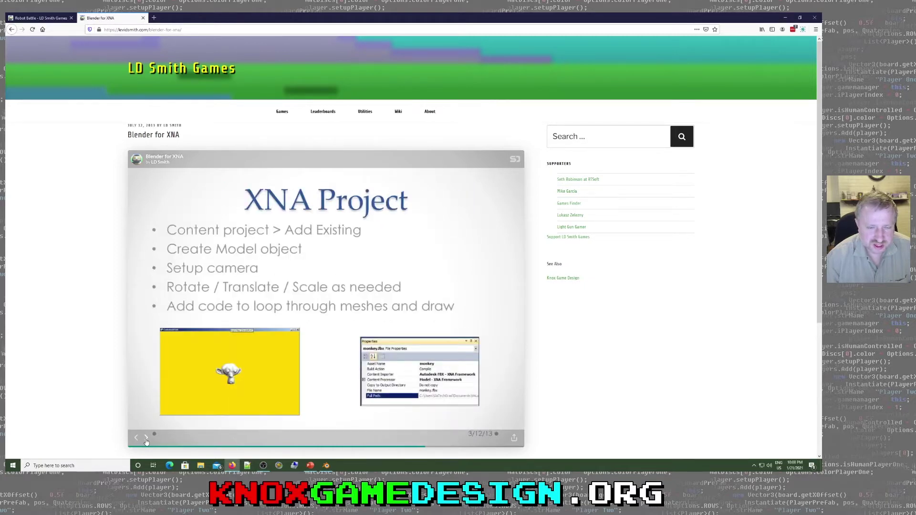
left_click(146, 442)
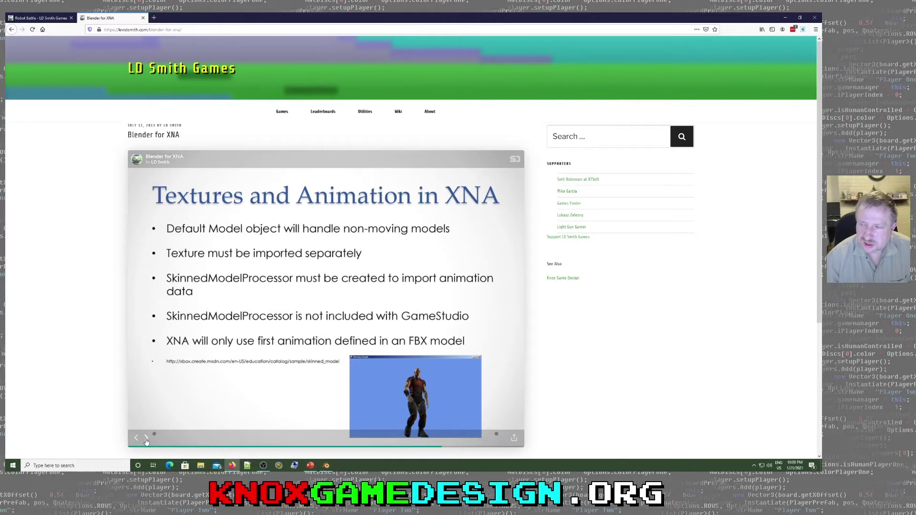
left_click(147, 441)
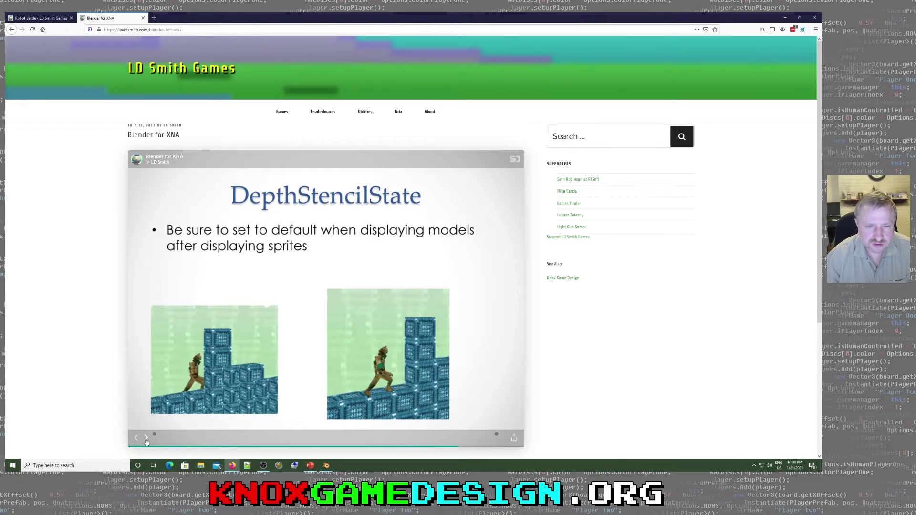
left_click(146, 442)
left_click(146, 442)
left_click(146, 442)
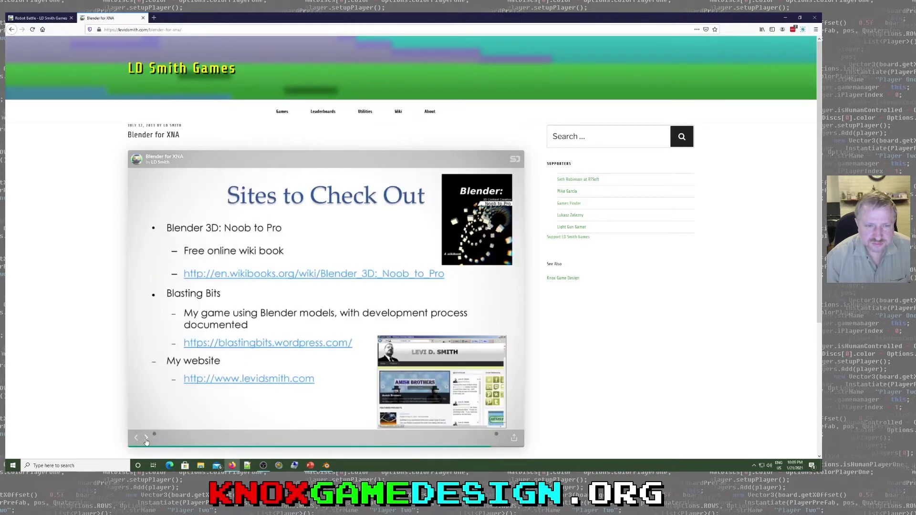
left_click(146, 441)
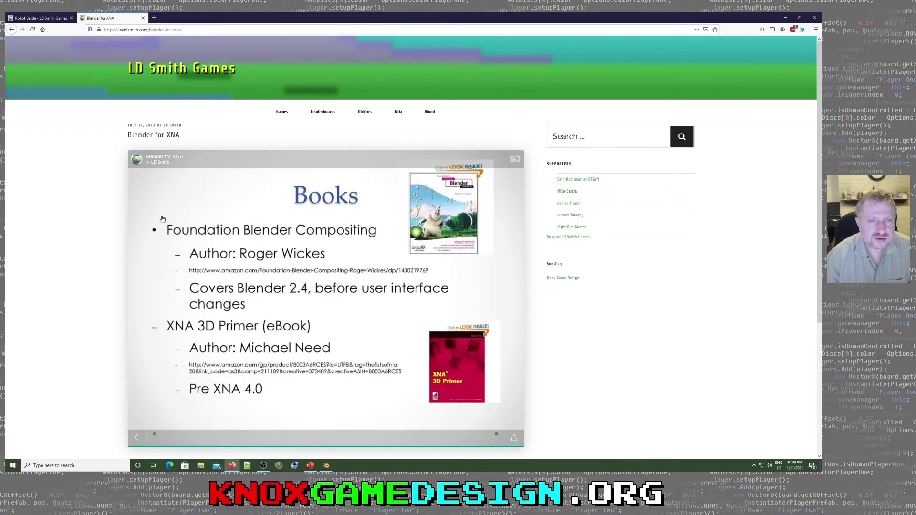
Go to the Robot Battle page, view the arena screenshot beside the description at full size, and return to the page
left_click(41, 18)
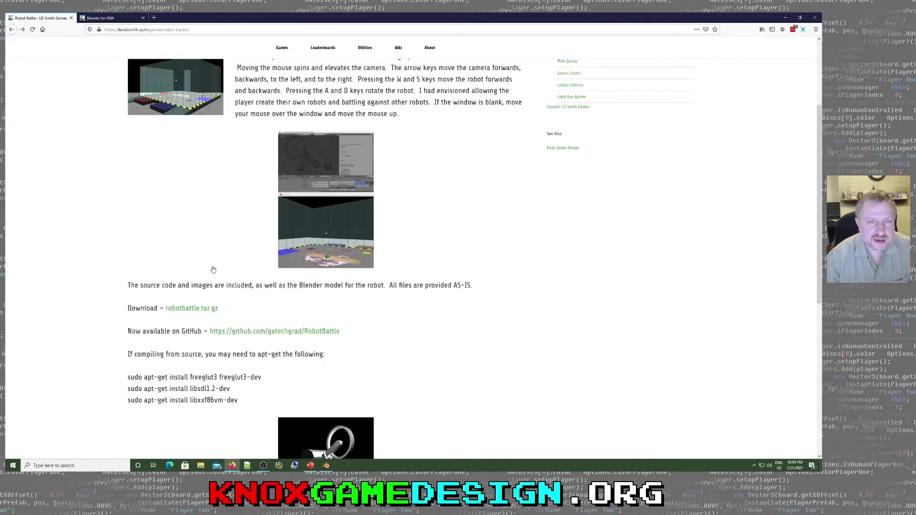
scroll(237, 282, "up", 4)
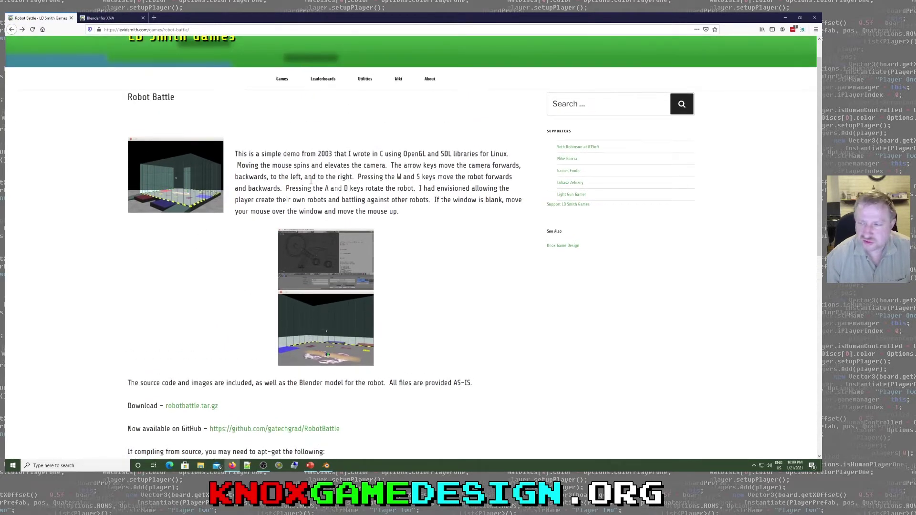
scroll(292, 250, "up", 1)
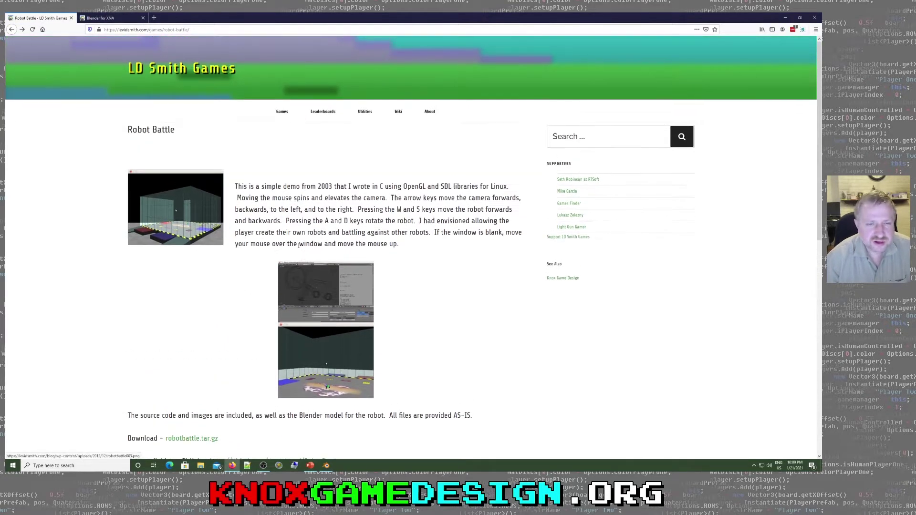
left_click(168, 218)
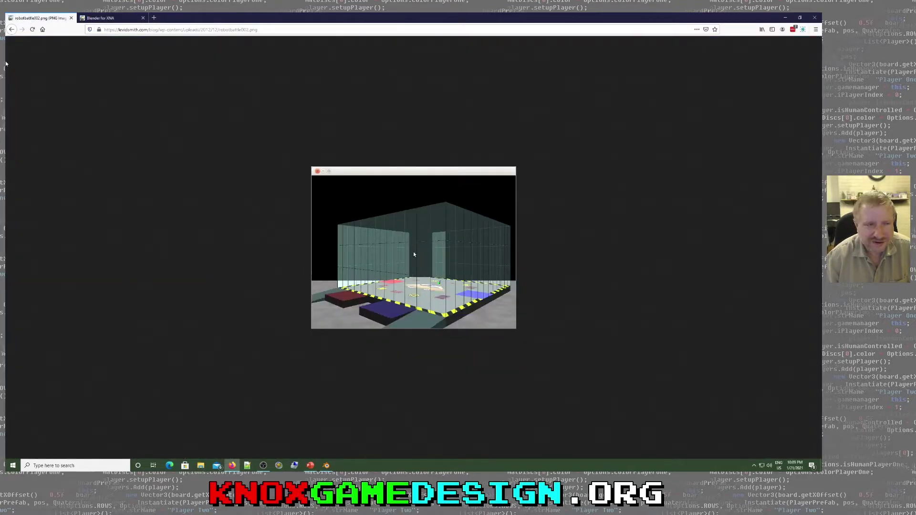
left_click(12, 30)
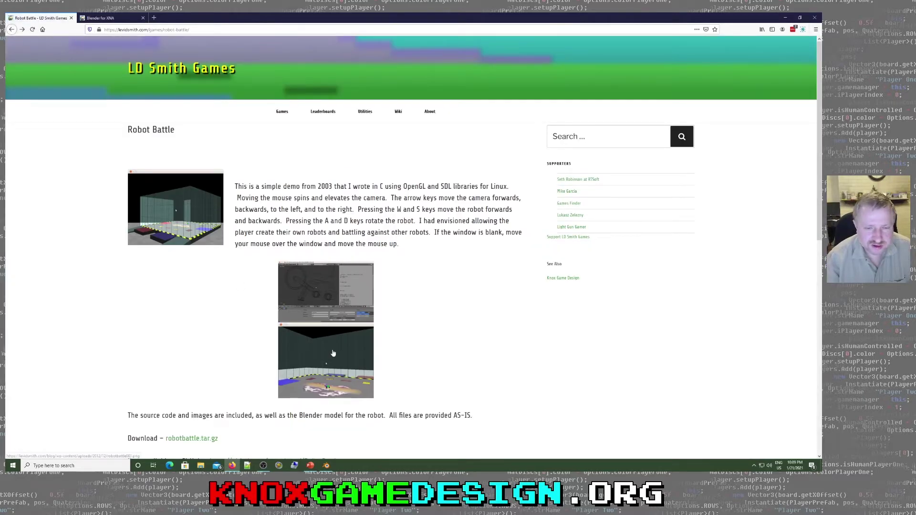
View the Blender wireframe screenshot and the arena interior screenshot at full size, returning to the Robot Battle page after each
left_click(305, 302)
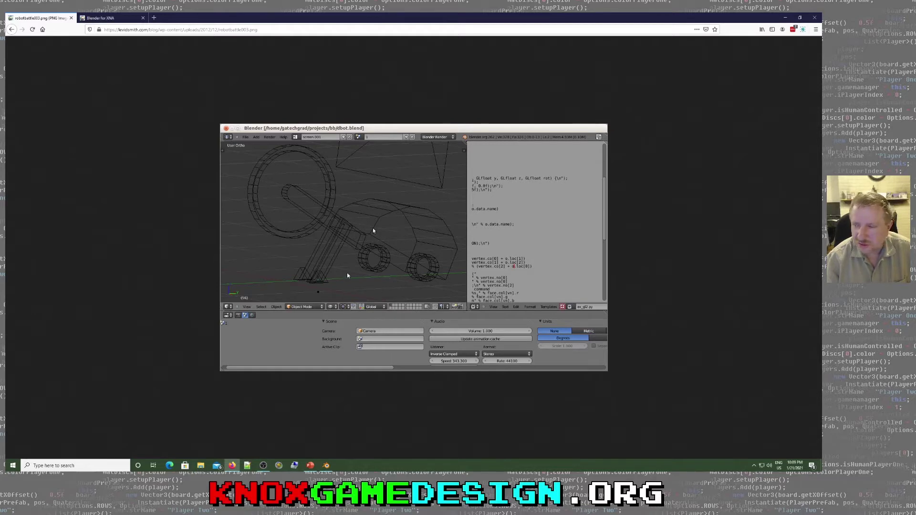
key("alt+Left")
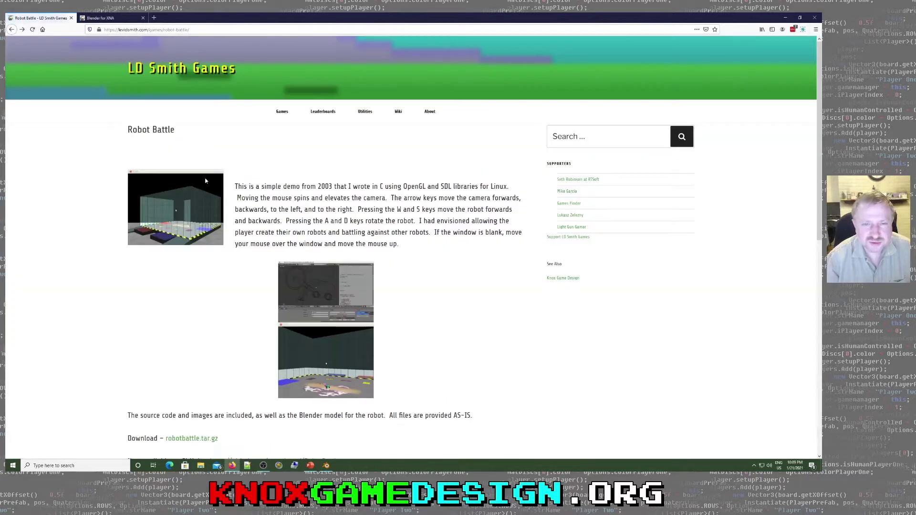
left_click(351, 371)
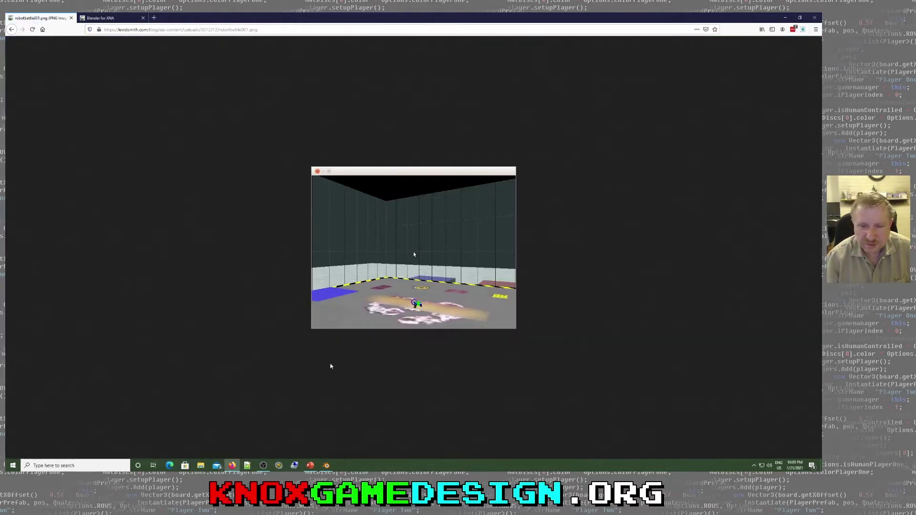
left_click(12, 29)
View the robot render below the apt-get instructions enlarged, and return to the Robot Battle page
scroll(245, 301, "down", 3)
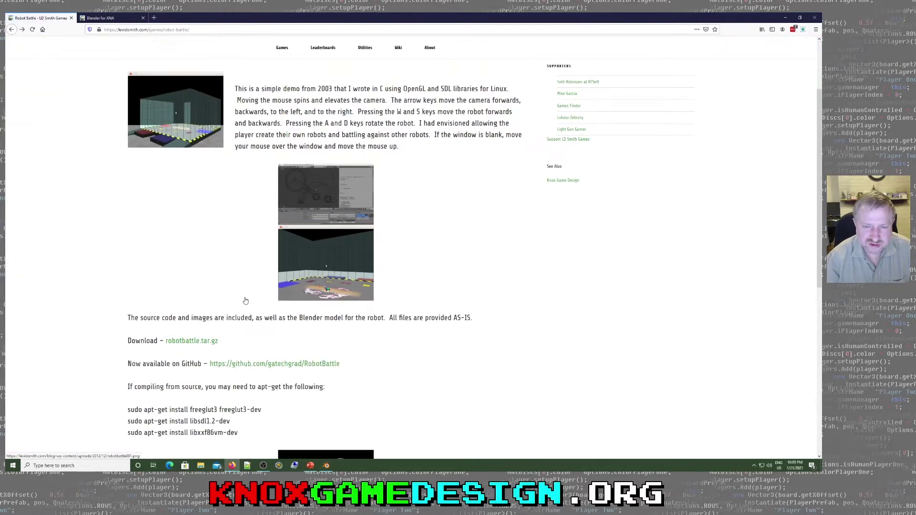
scroll(245, 300, "down", 5)
scroll(250, 328, "up", 1)
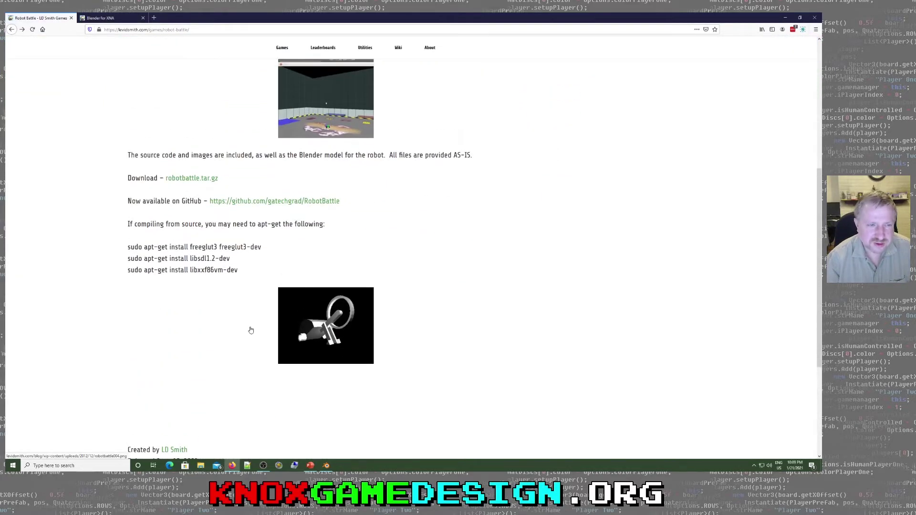
left_click(327, 324)
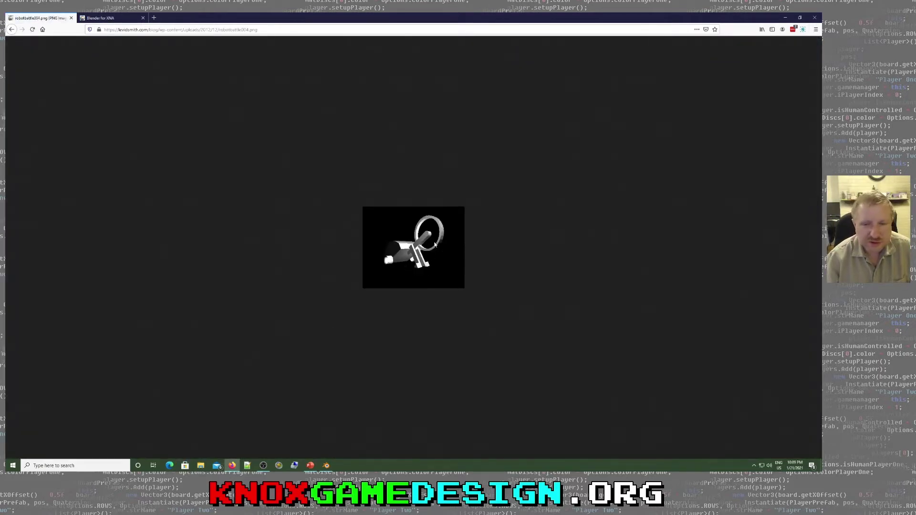
scroll(434, 244, "up", 8, "ctrl")
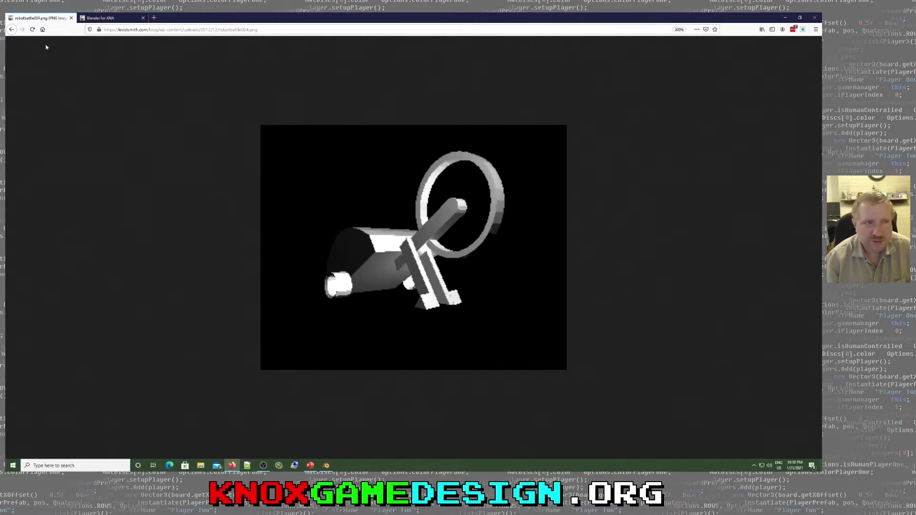
left_click(11, 29)
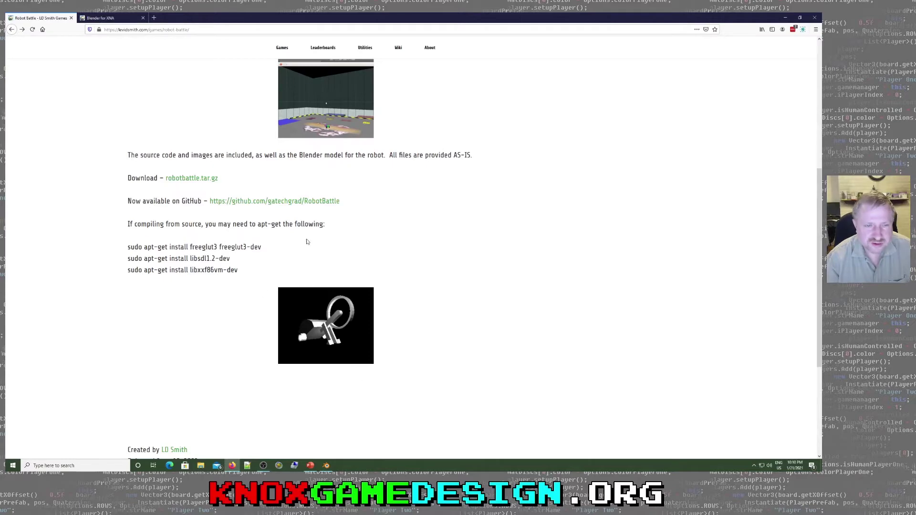
Open the RobotBattle GitHub repository and look through its list of source, image and Blender files
left_click(254, 203)
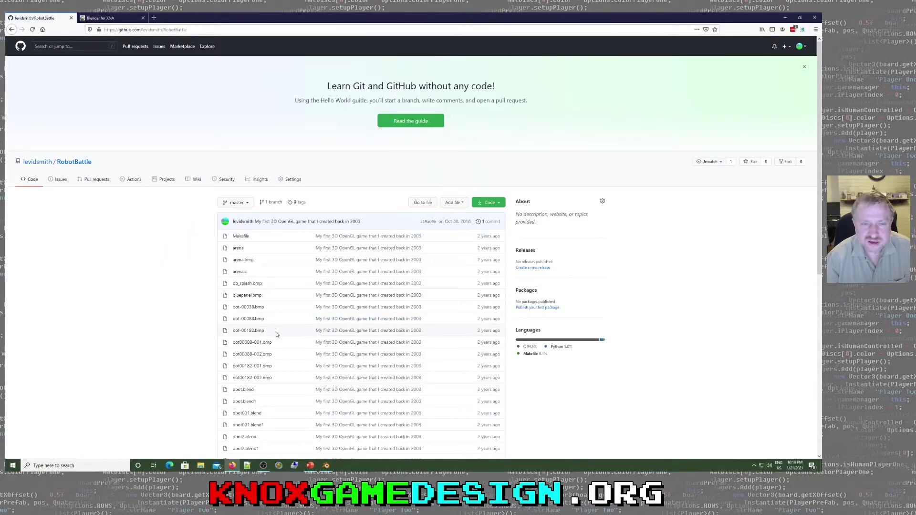
scroll(276, 334, "down", 6)
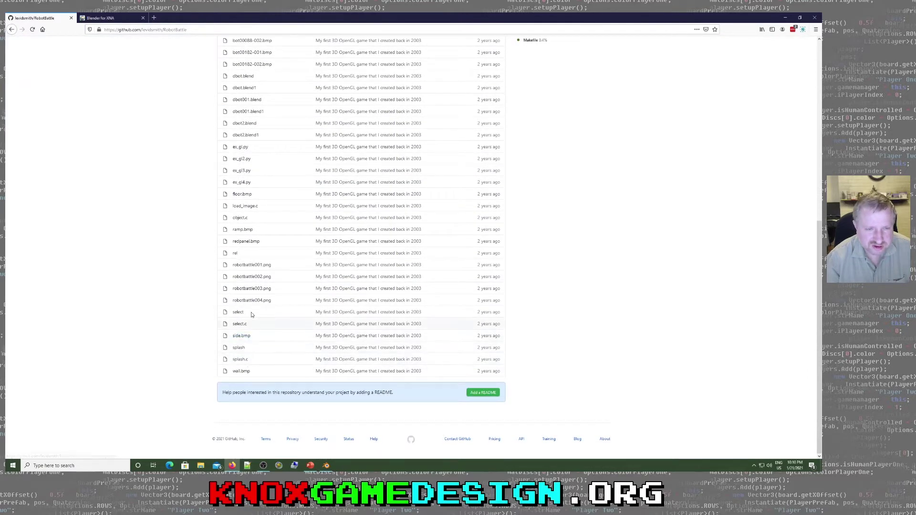
scroll(255, 240, "up", 3)
scroll(257, 254, "up", 1)
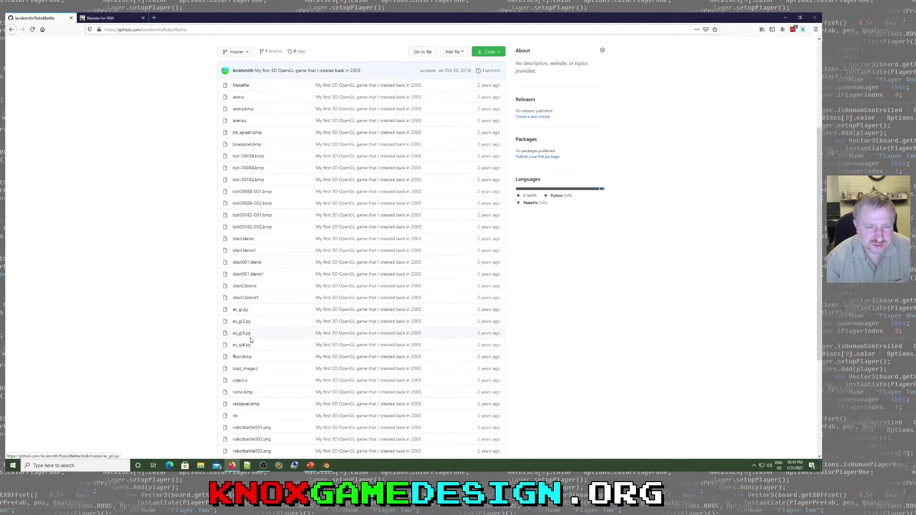
Open arena.c and examine its include lines and the texture-loading code in the OpenGL initialization function, highlighting the texture-loading lines
left_click(241, 123)
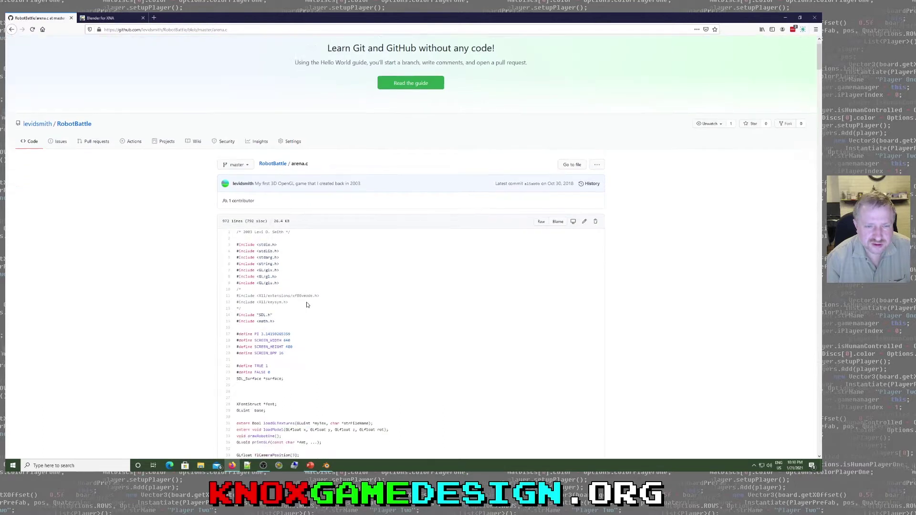
scroll(307, 305, "down", 2)
left_click_drag(244, 172, 280, 228)
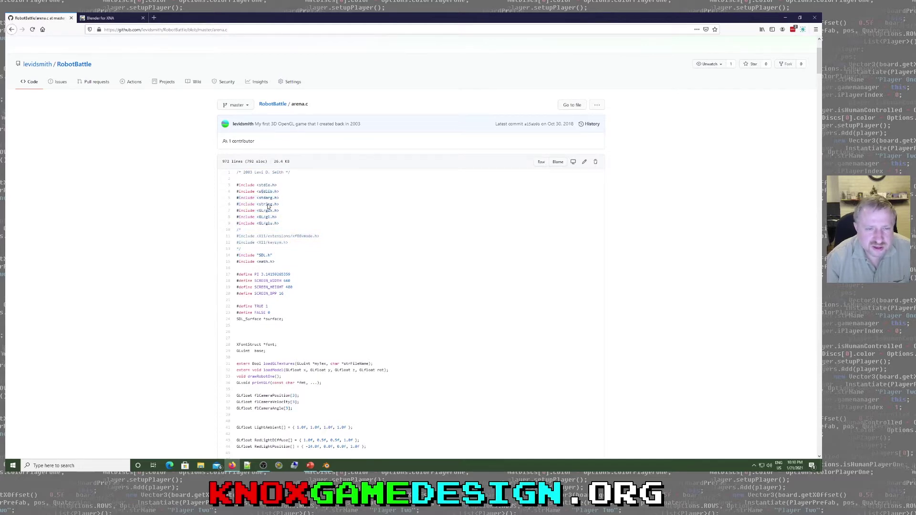
scroll(328, 354, "down", 10)
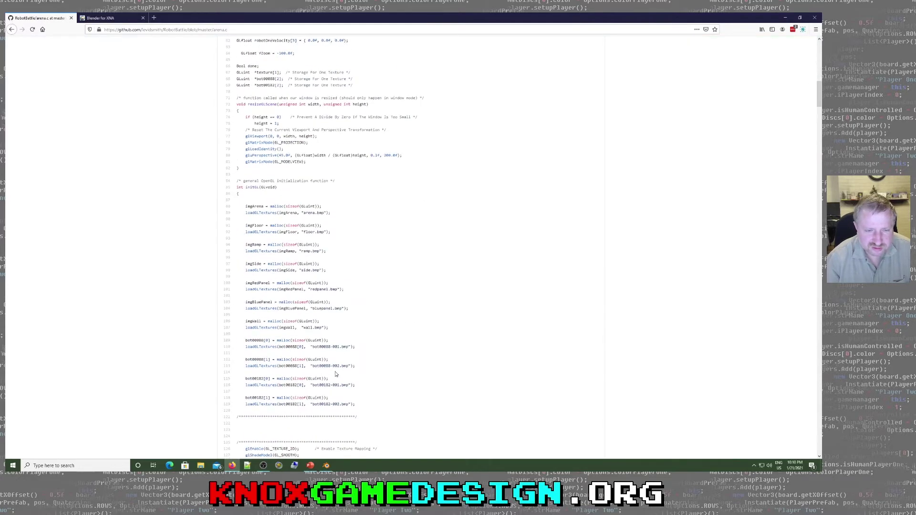
scroll(335, 372, "down", 2)
left_click_drag(295, 239, 334, 348)
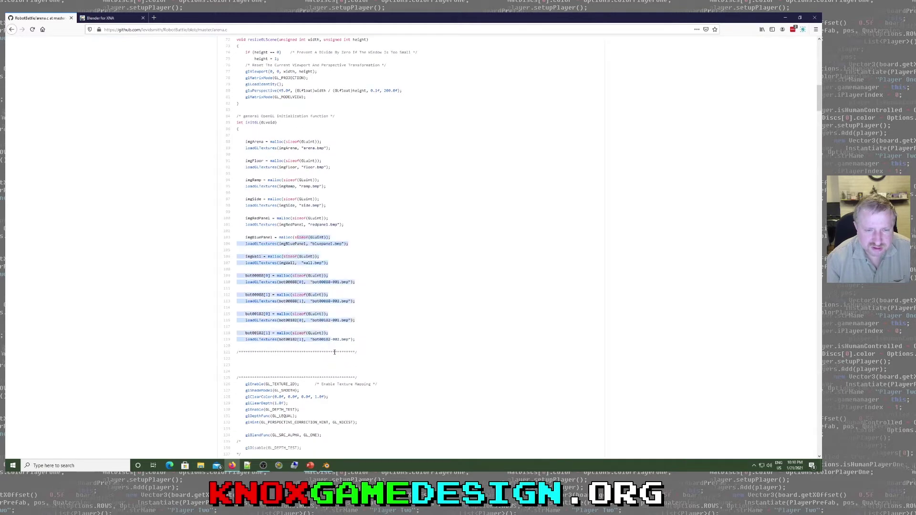
Examine the arena-drawing code in arena.c, highlighting the GL_LINES blocks that draw the cage lines and posts
scroll(342, 381, "down", 12)
scroll(341, 381, "down", 20)
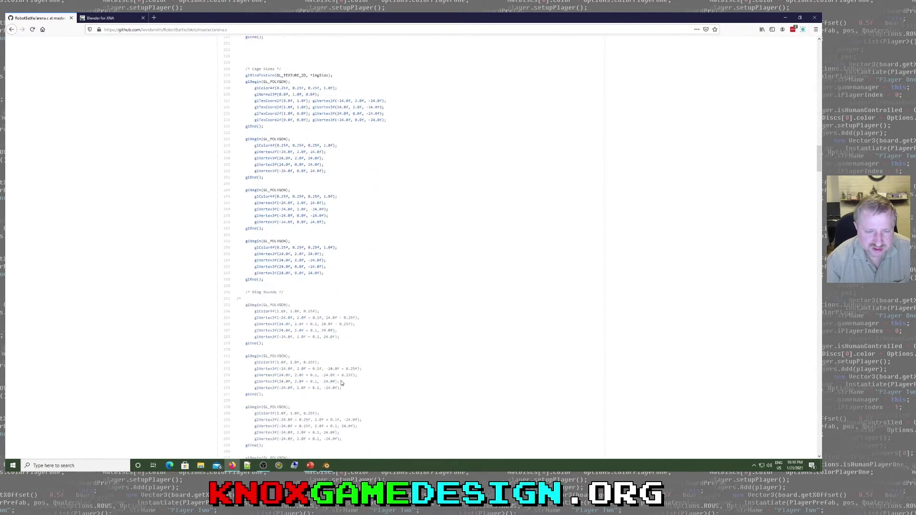
scroll(342, 380, "down", 6)
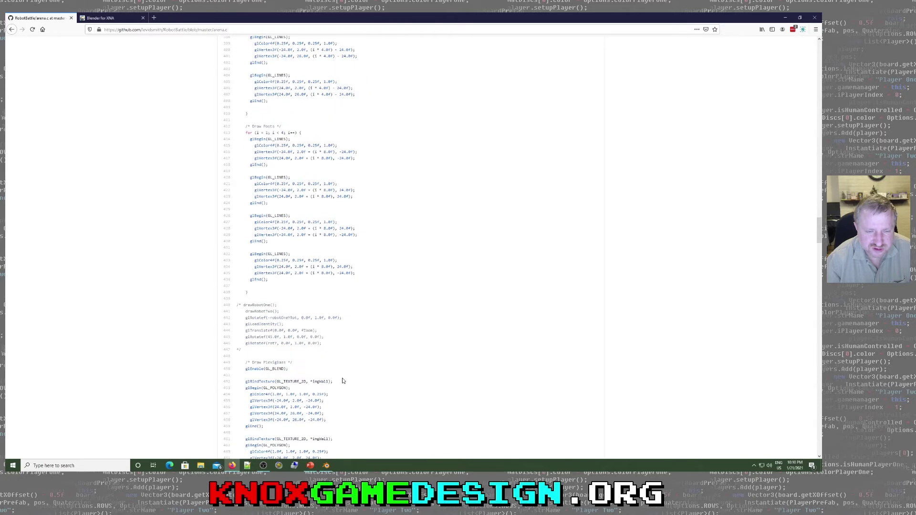
scroll(342, 381, "down", 4)
scroll(309, 279, "up", 5)
scroll(310, 279, "up", 3)
left_click_drag(260, 122, 394, 415)
scroll(376, 370, "down", 20)
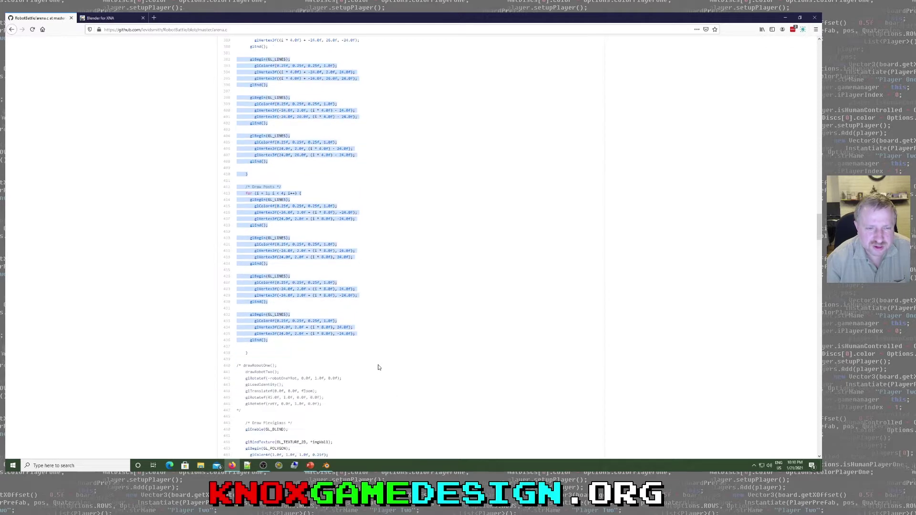
Look through the robot-drawing, keyboard and mouse handling, and main event-loop code in the rest of arena.c
scroll(376, 354, "down", 20)
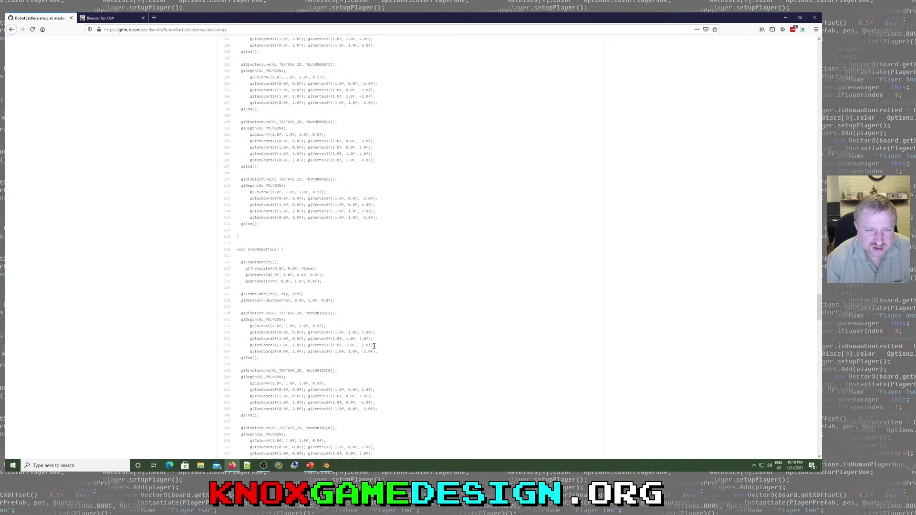
scroll(373, 344, "down", 20)
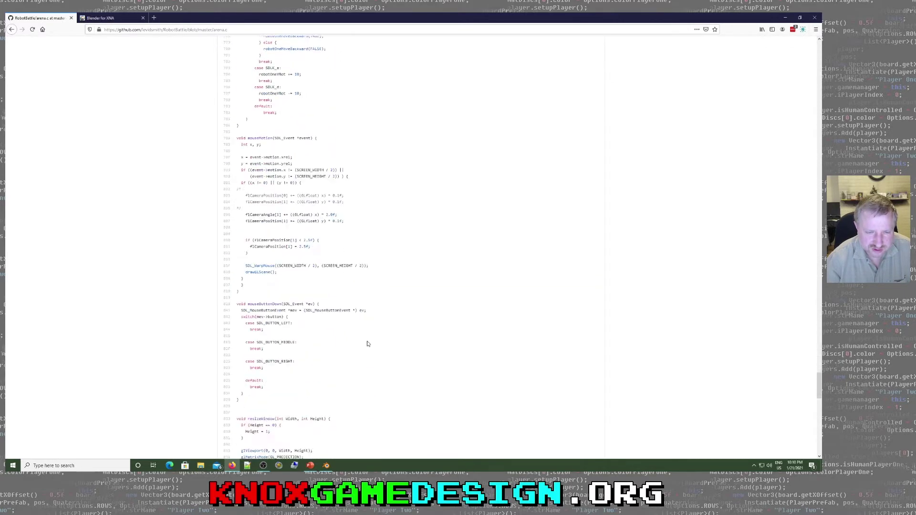
scroll(344, 338, "up", 18)
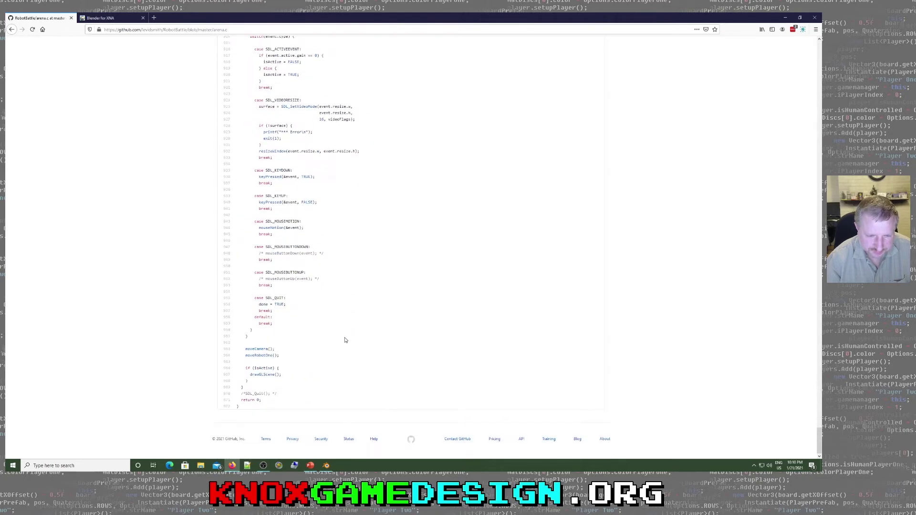
scroll(345, 339, "up", 6)
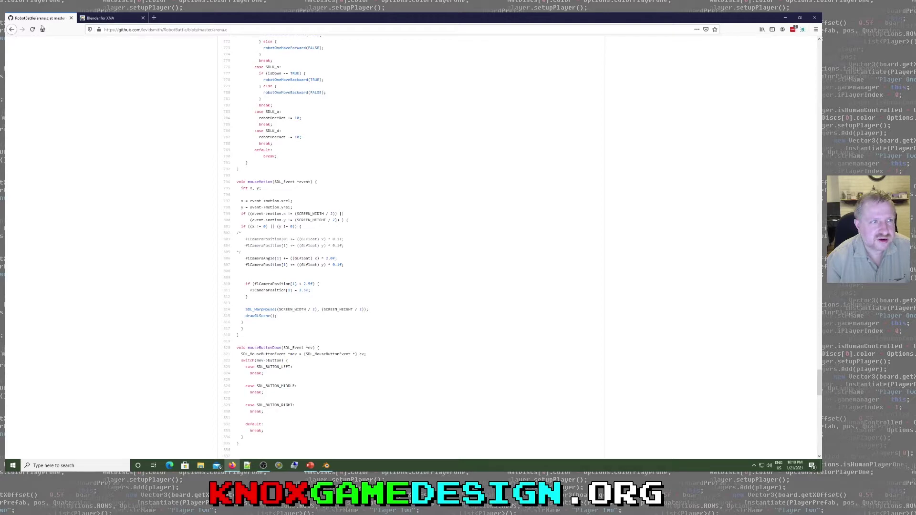
Minimize the browser, switch to the PowerPoint presentation and show the Add Armature slide
left_click(786, 18)
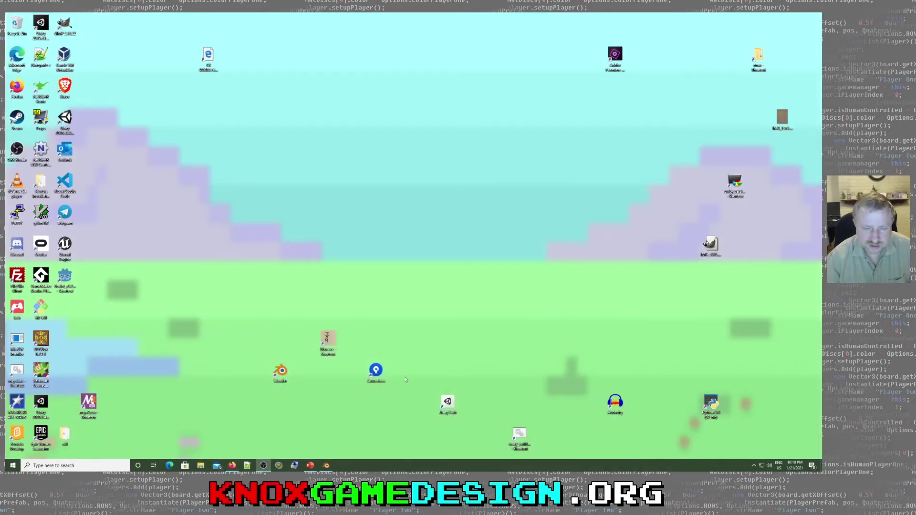
left_click(310, 465)
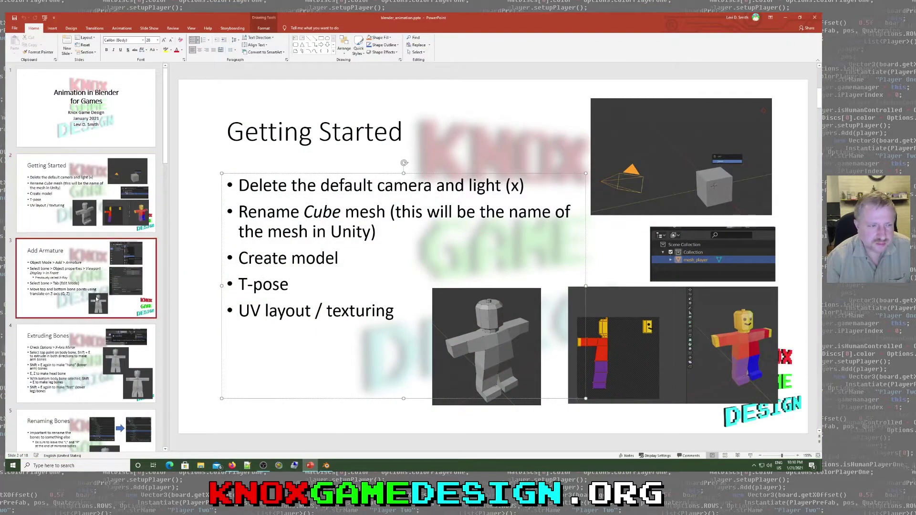
left_click(97, 299)
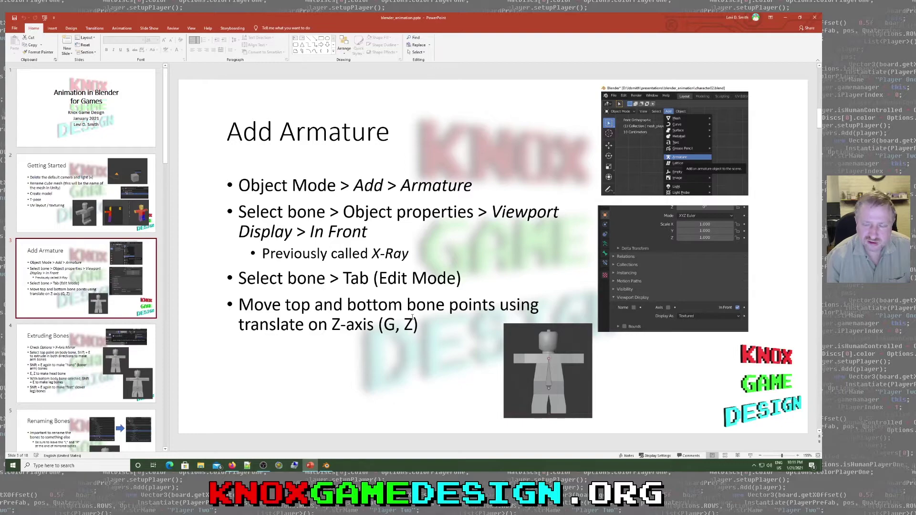
Switch to Blender and view the character from the front in the Modeling workspace, in Object Mode
left_click(327, 466)
middle_click_drag(481, 286, 510, 292)
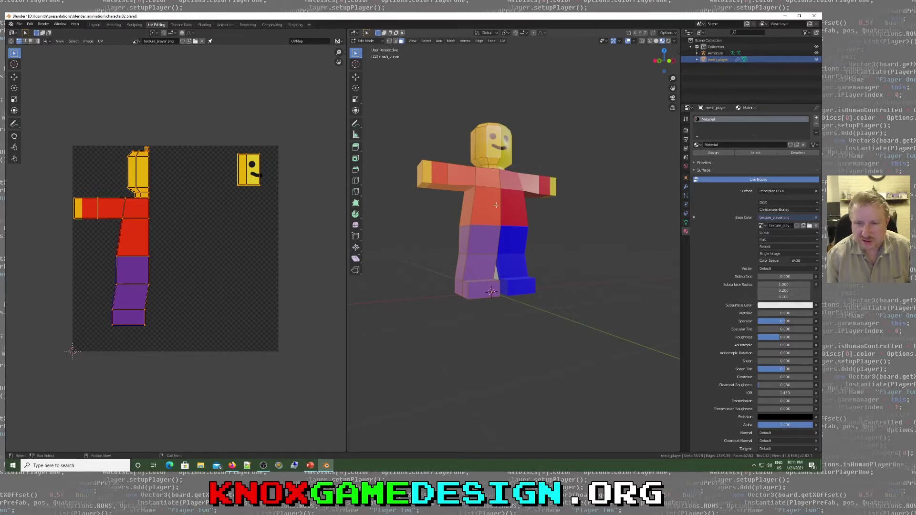
left_click(113, 24)
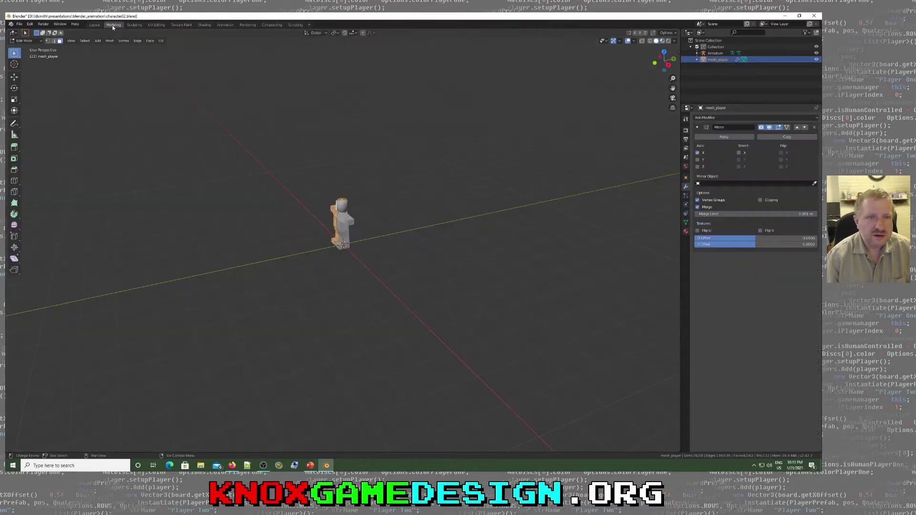
middle_click_drag(295, 224, 331, 223)
scroll(334, 223, "up", 6)
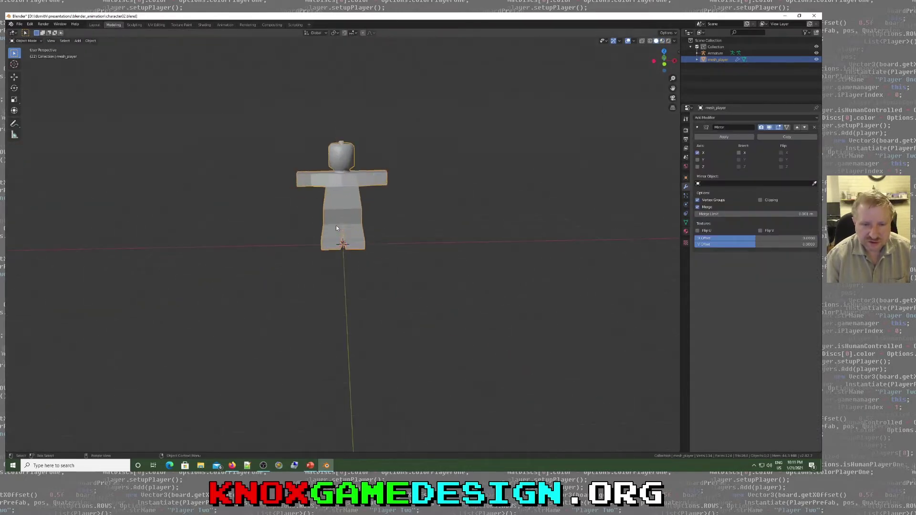
Display the character in wireframe shading from the front orthographic view
key("z")
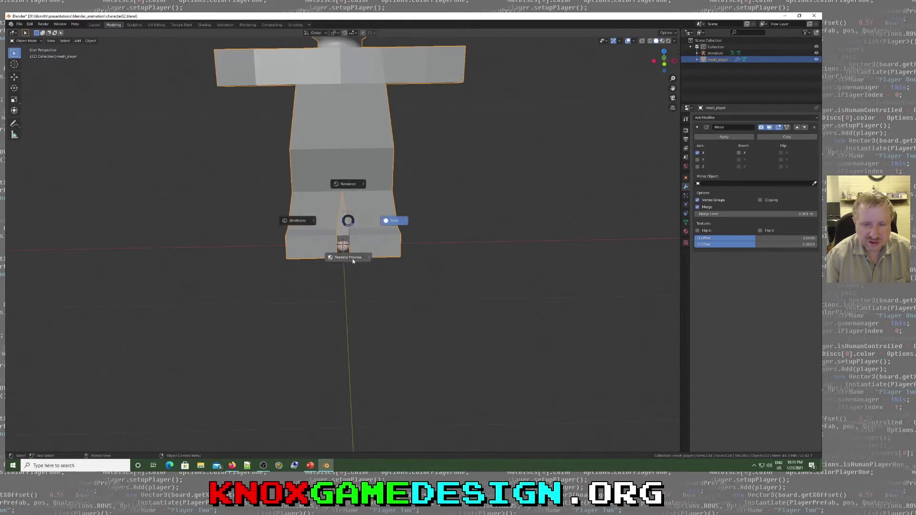
left_click(299, 221)
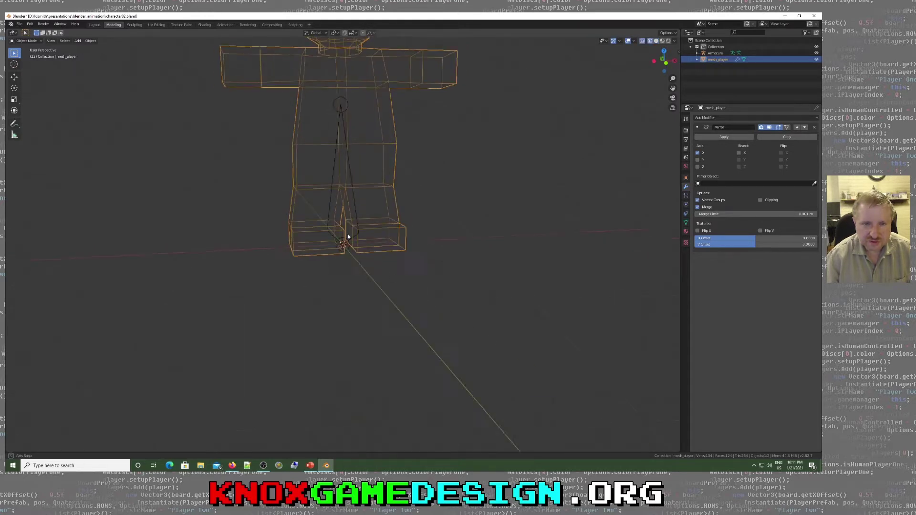
key("space")
key("Escape")
key("KP_1")
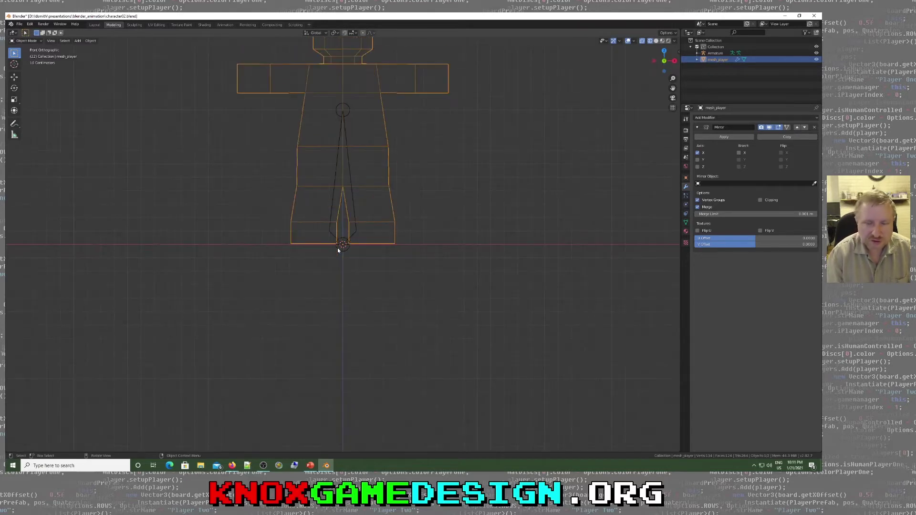
Delete the existing armature from the character and add a new armature at the origin
left_click(349, 165)
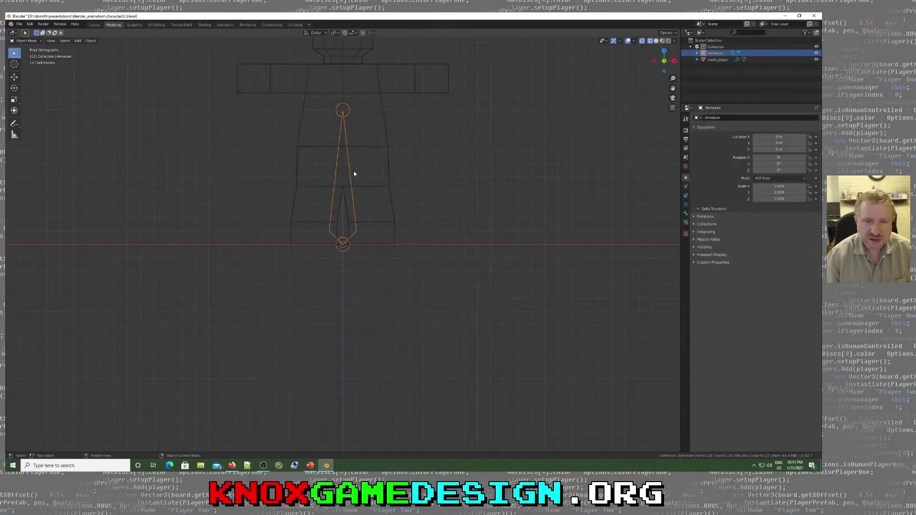
key("x")
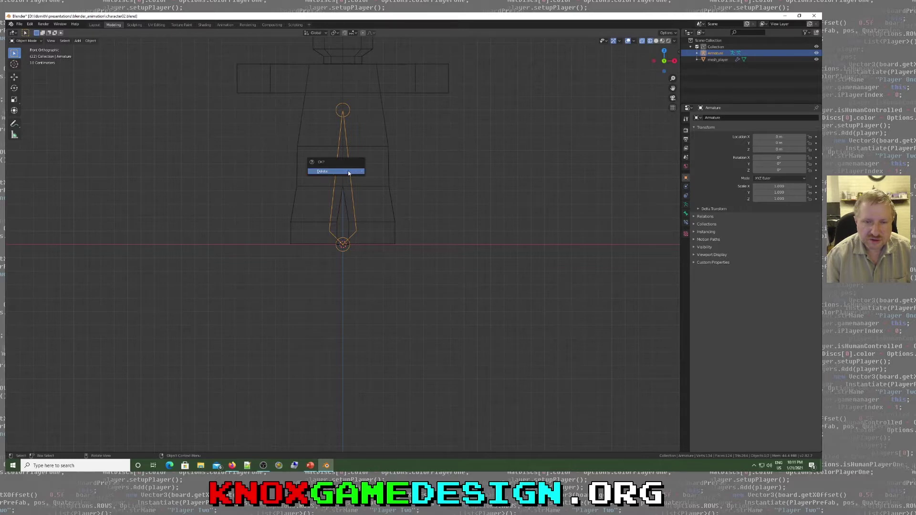
left_click(342, 171)
left_click(78, 40)
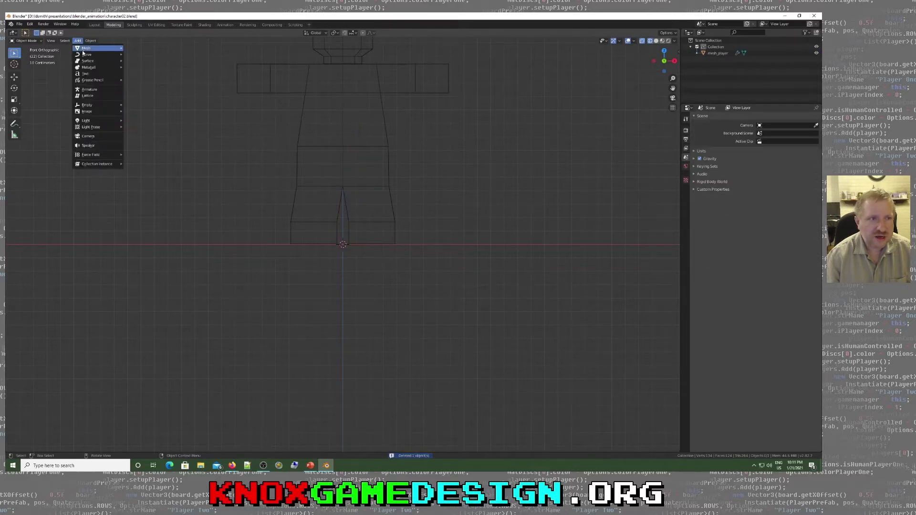
mouse_move(88, 50)
left_click(97, 90)
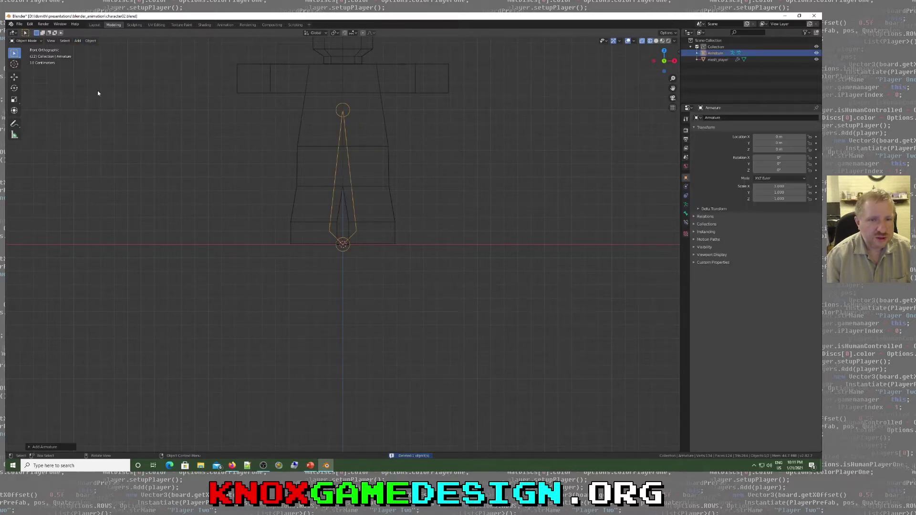
scroll(356, 228, "up", 10, "shift")
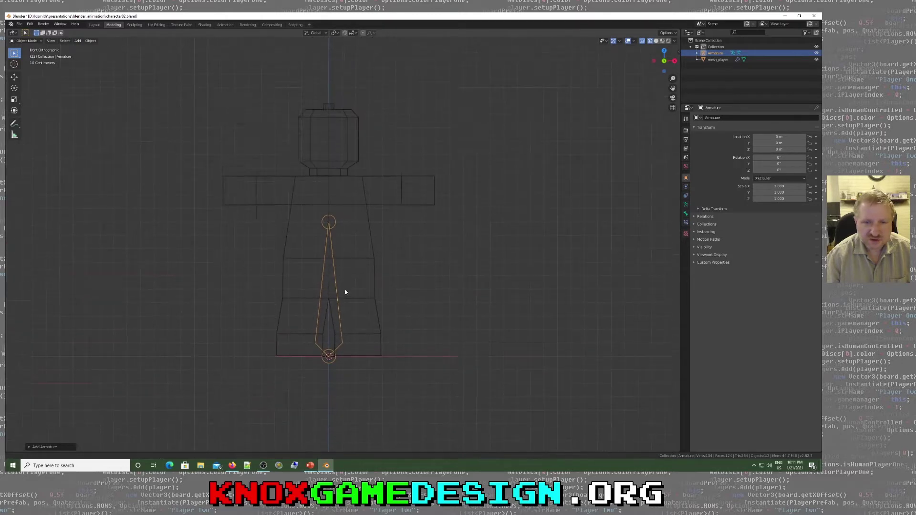
Compare the character and its new bone in Solid and Material Preview shading, finishing in Solid
key("z")
left_click(390, 307)
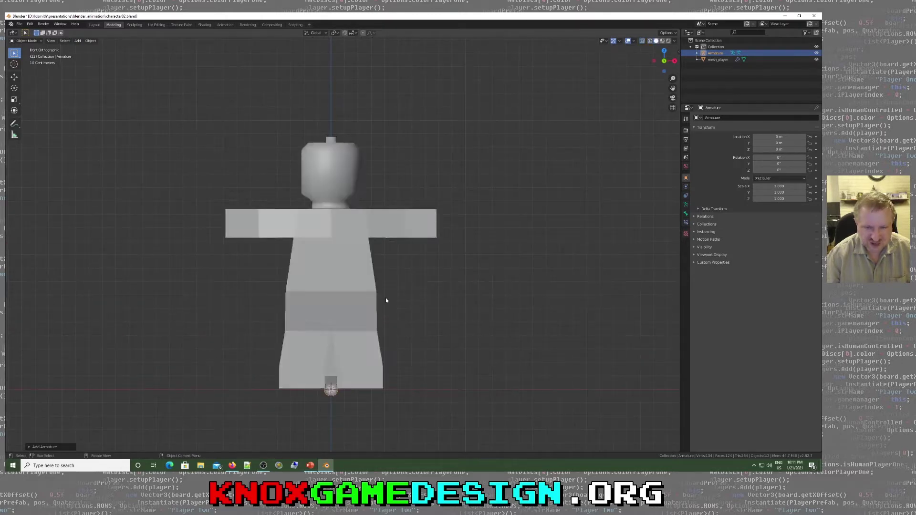
key("z")
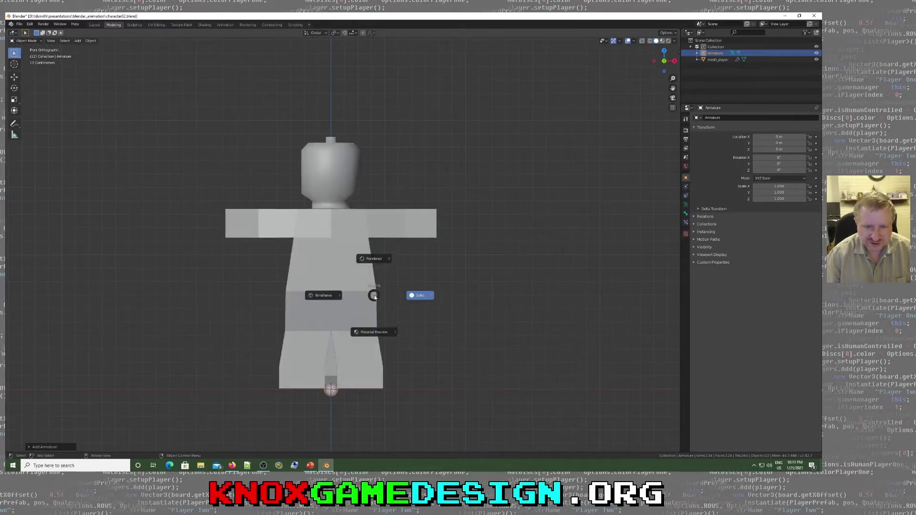
left_click(374, 332)
key("z")
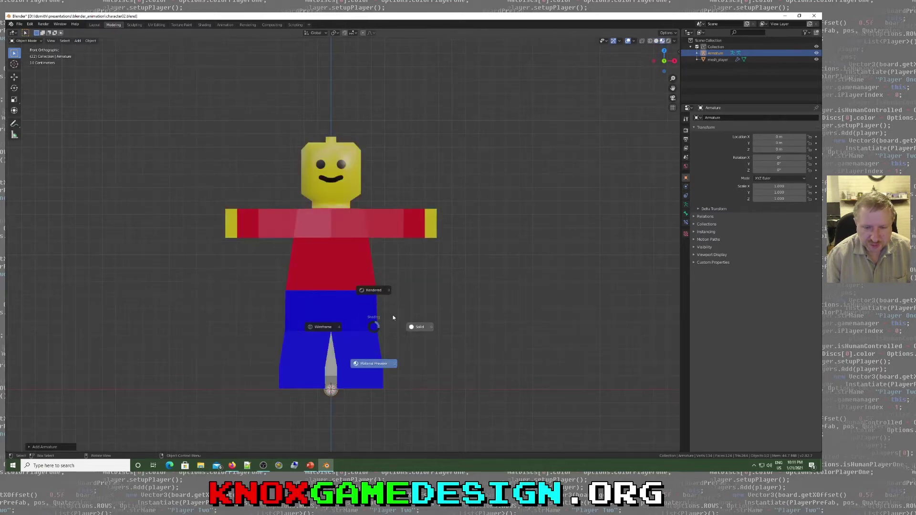
left_click(419, 327)
Select the armature and enable In Front in its Viewport Display settings
left_click(328, 367)
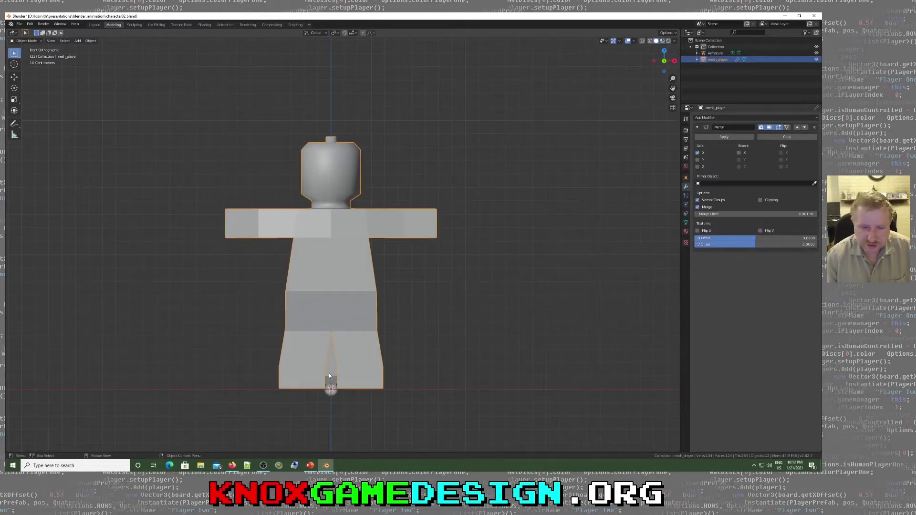
left_click(331, 375)
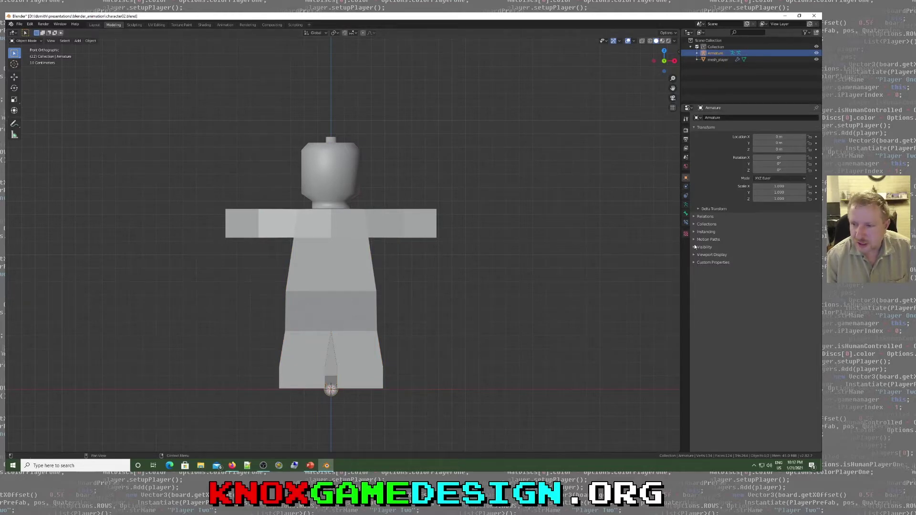
left_click(685, 206)
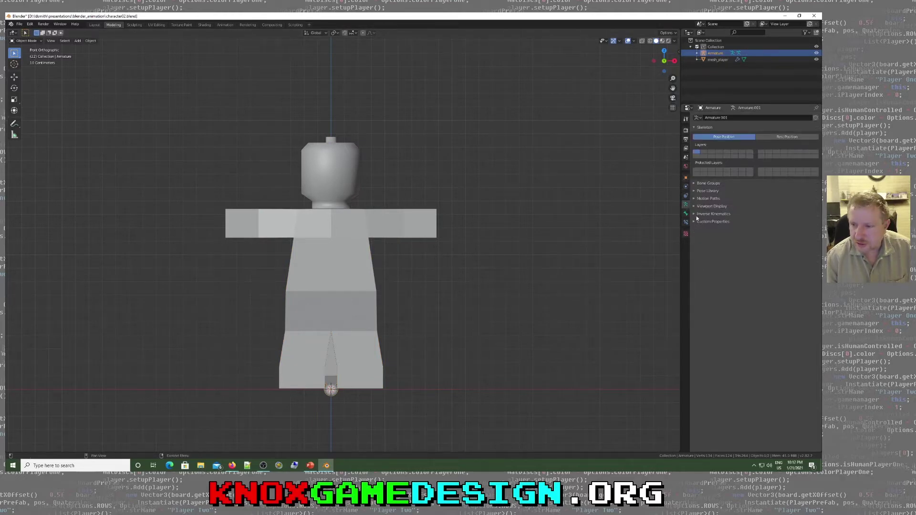
left_click(695, 206)
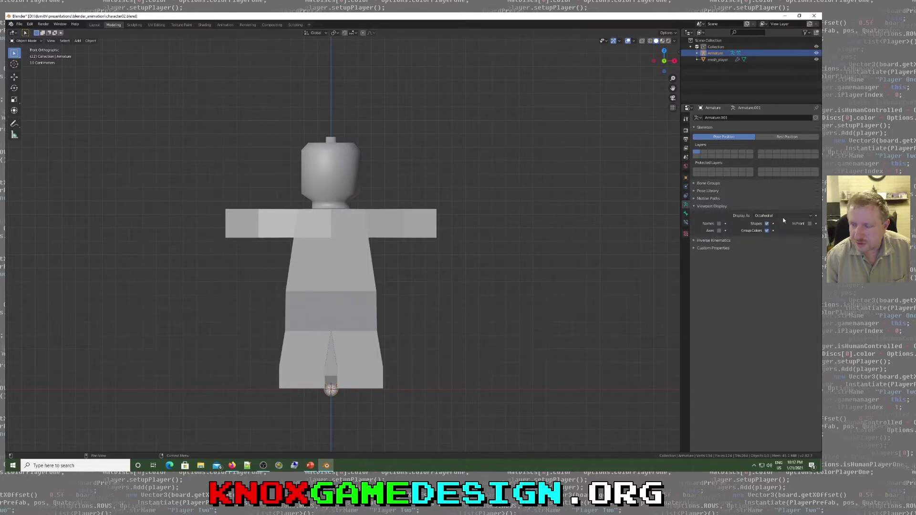
left_click(810, 224)
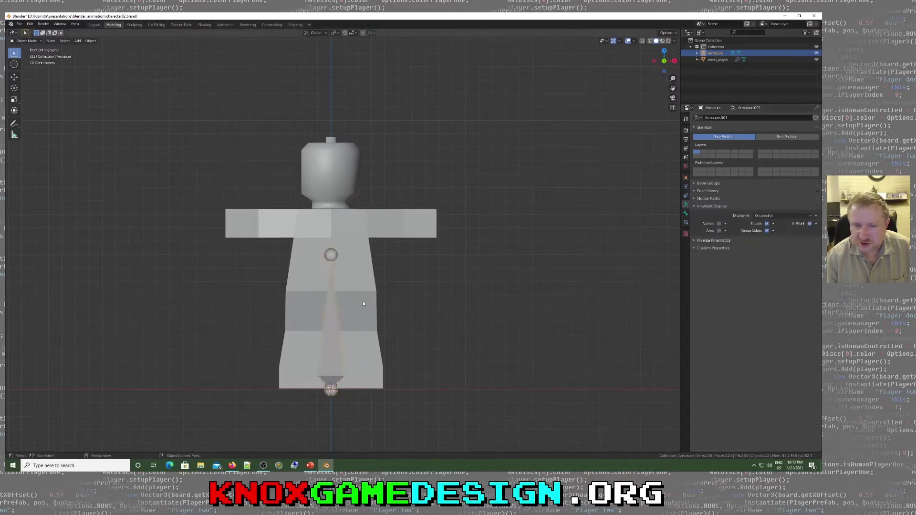
Select the character mesh and set the viewport shading to Material Preview
left_click(367, 276)
key("z")
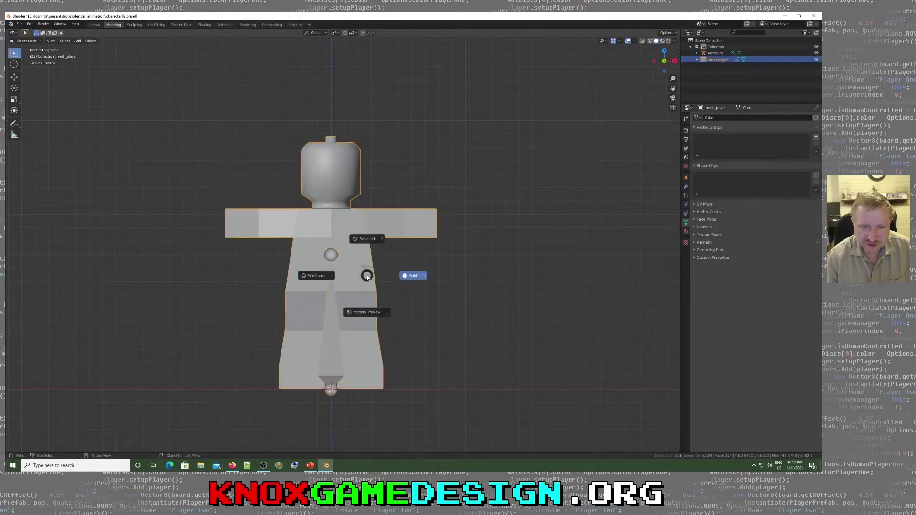
left_click(365, 312)
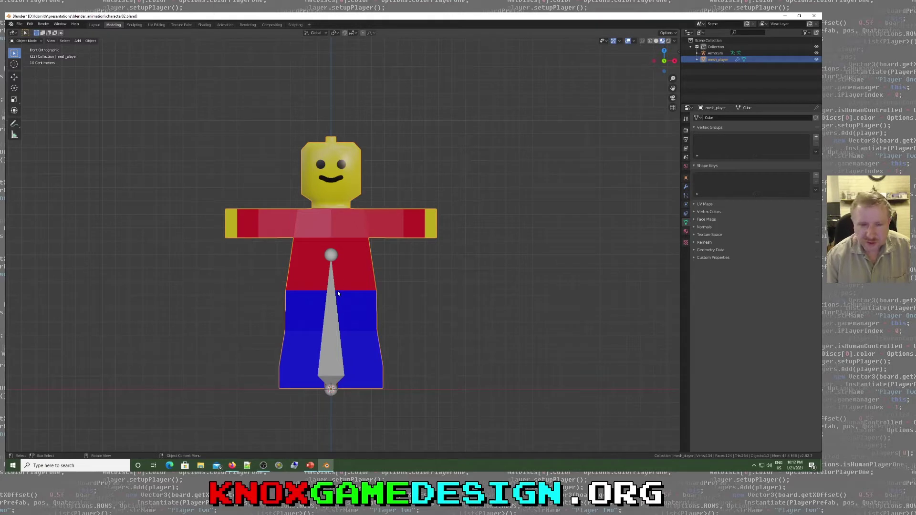
Select the armature and turn its In Front display off and on again to compare the bone's visibility
left_click(333, 330)
left_click(809, 224)
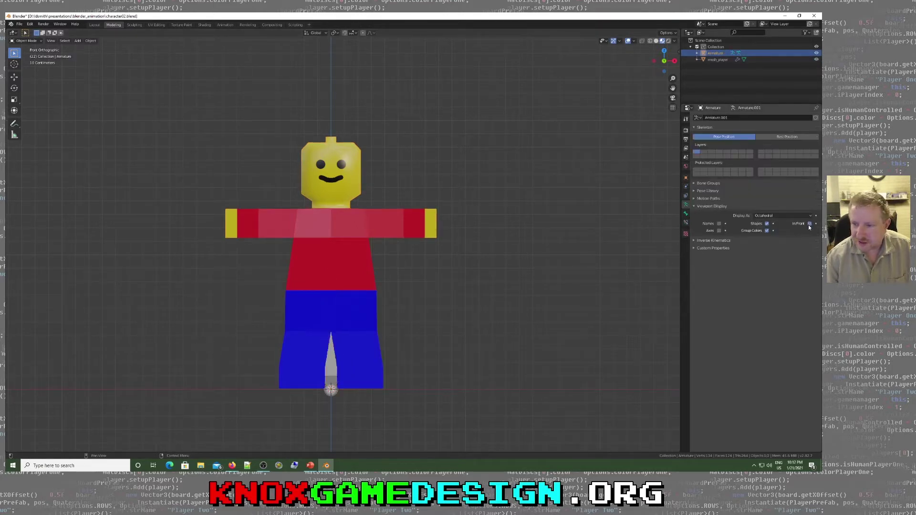
left_click(809, 223)
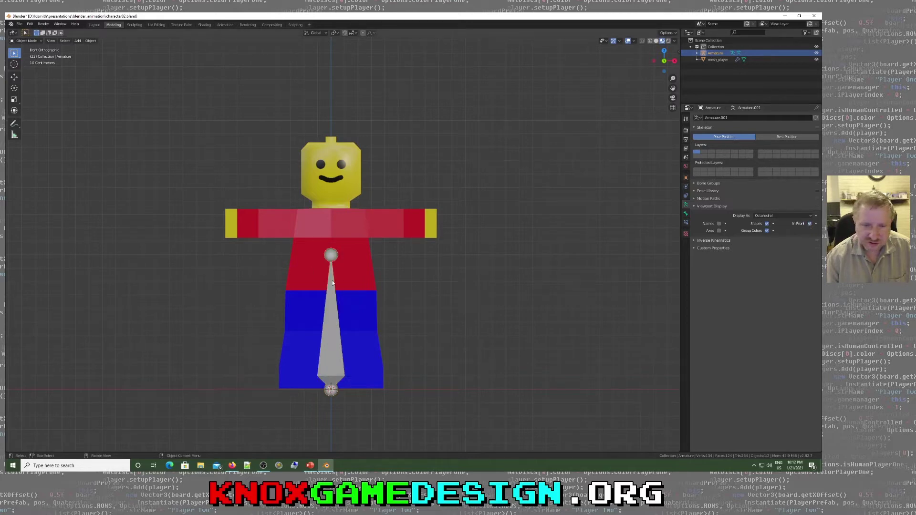
In Edit Mode, move the bone's top joint up to shoulder height and its bottom joint up to the hips along Z
key("Tab")
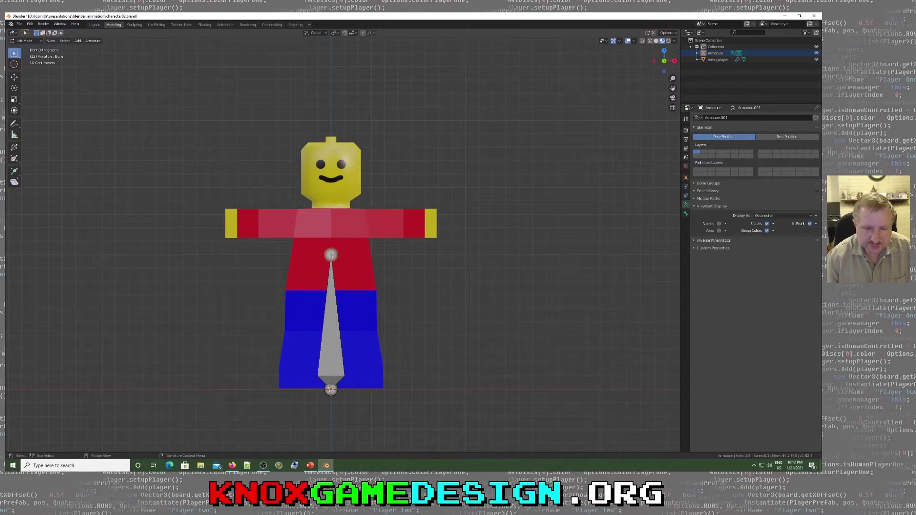
key("g")
key("z")
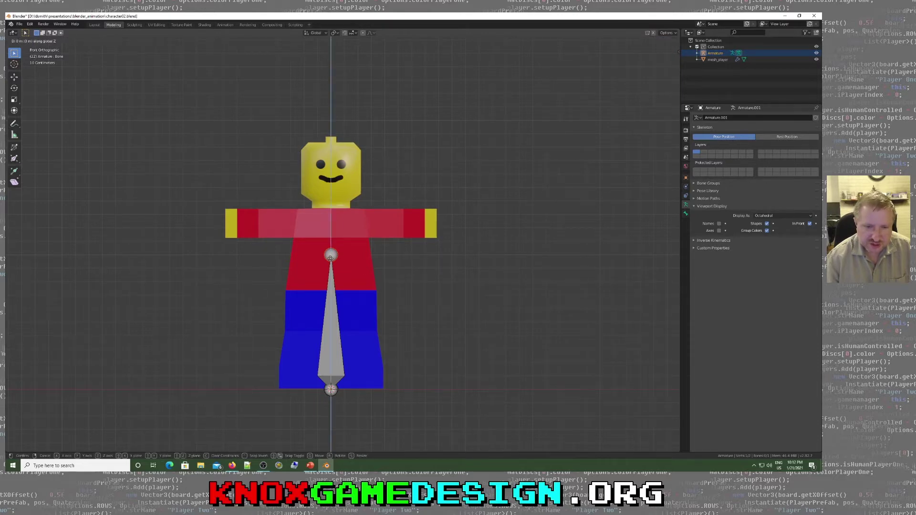
left_click(330, 230)
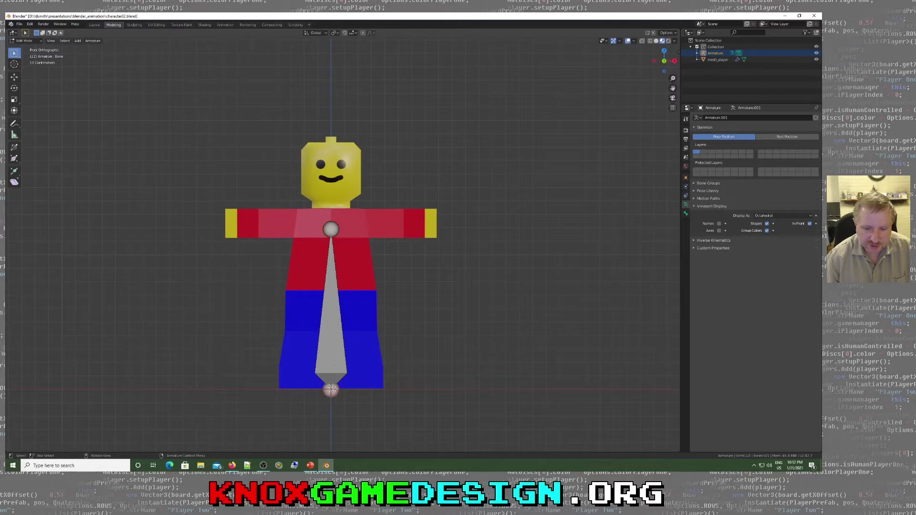
key("g")
key("z")
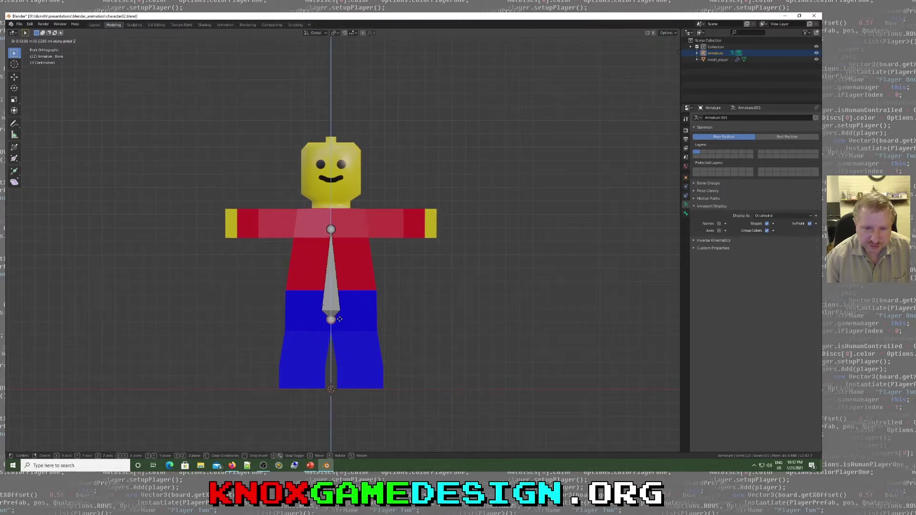
left_click(339, 315)
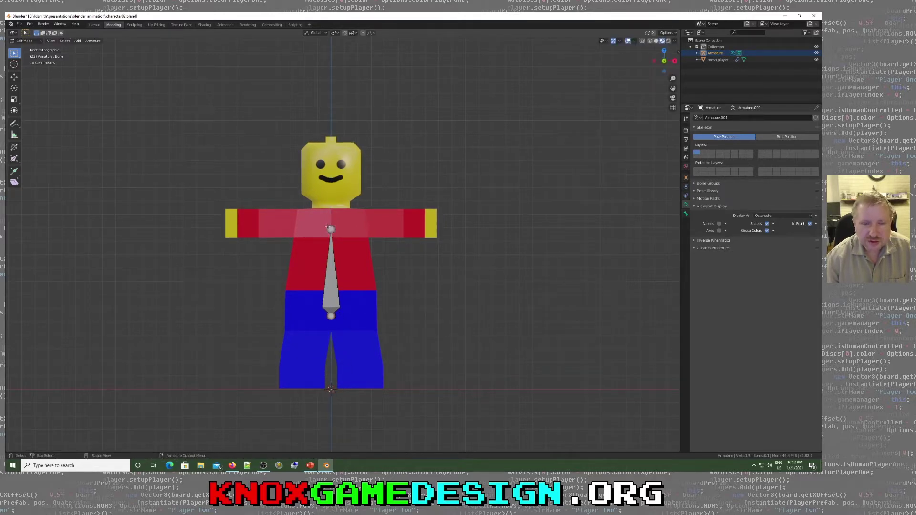
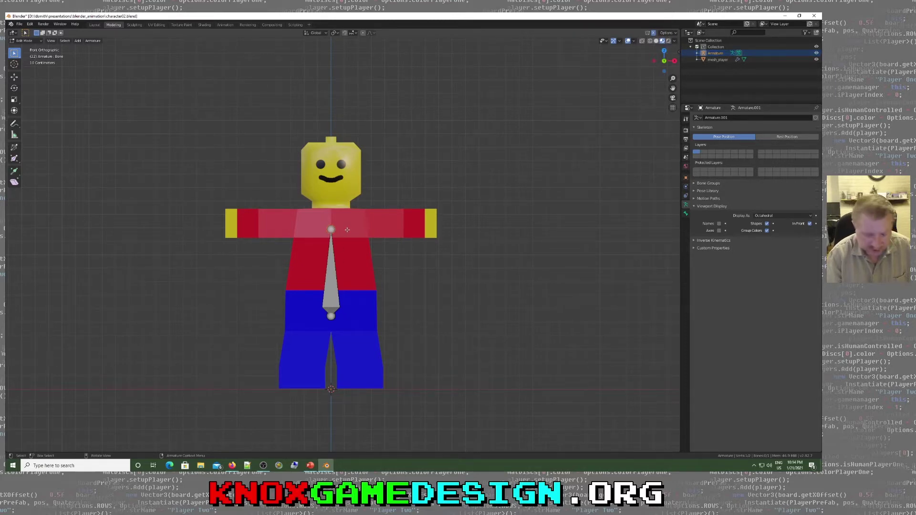
Extrude mirrored upper-arm bones from the body bone's top joint, and extend them with mirrored lower-arm bones out to the hands
key("shift")
key("shift+e")
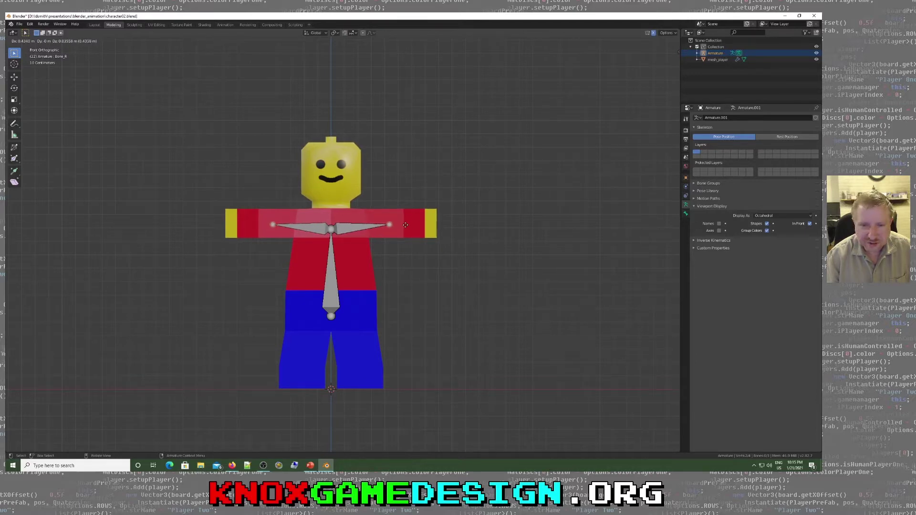
left_click(407, 226)
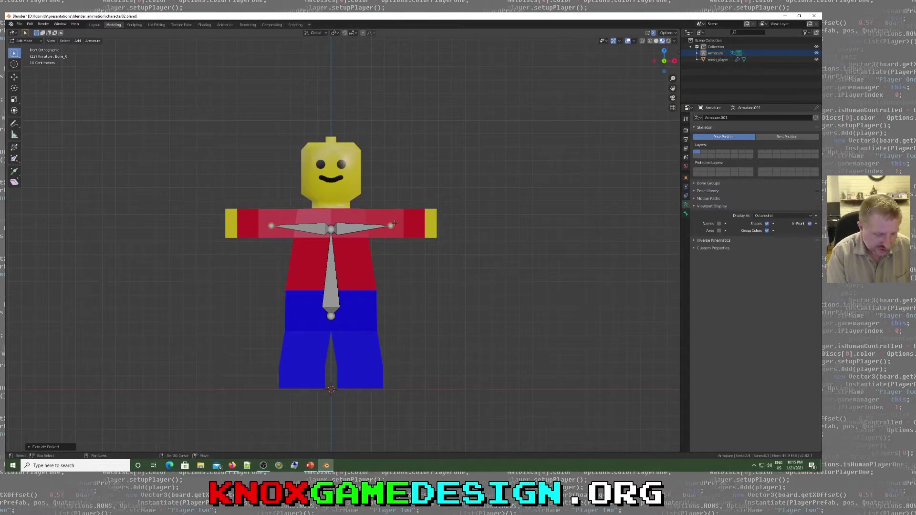
key("shift+e")
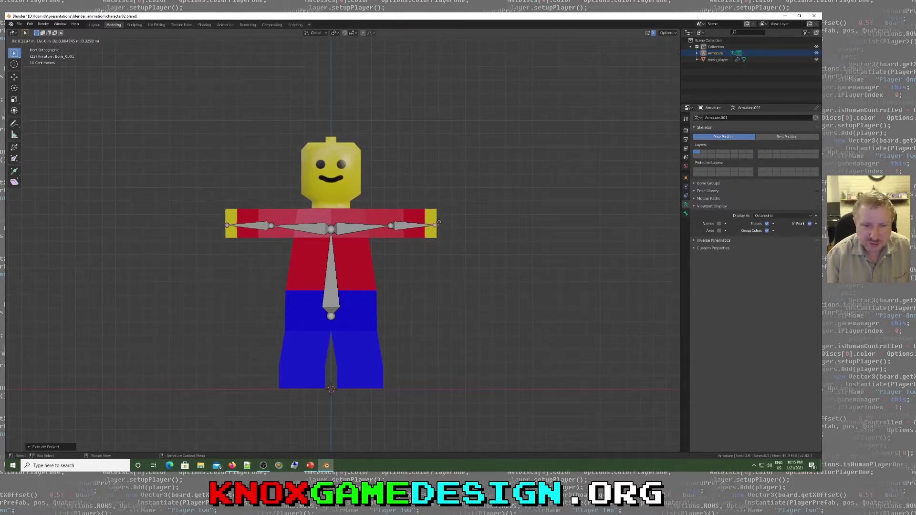
left_click(437, 221)
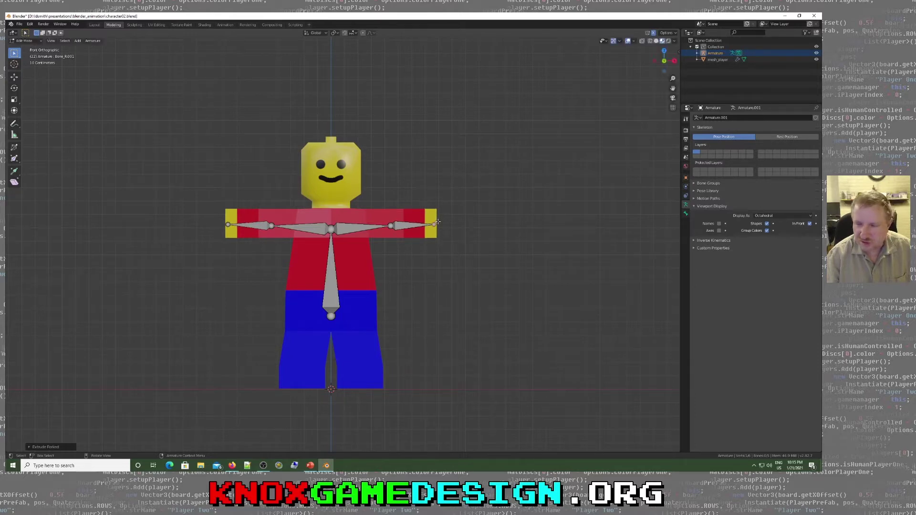
Extrude a head bone straight up along Z from the body bone's top joint to the middle of the face
left_click(331, 228)
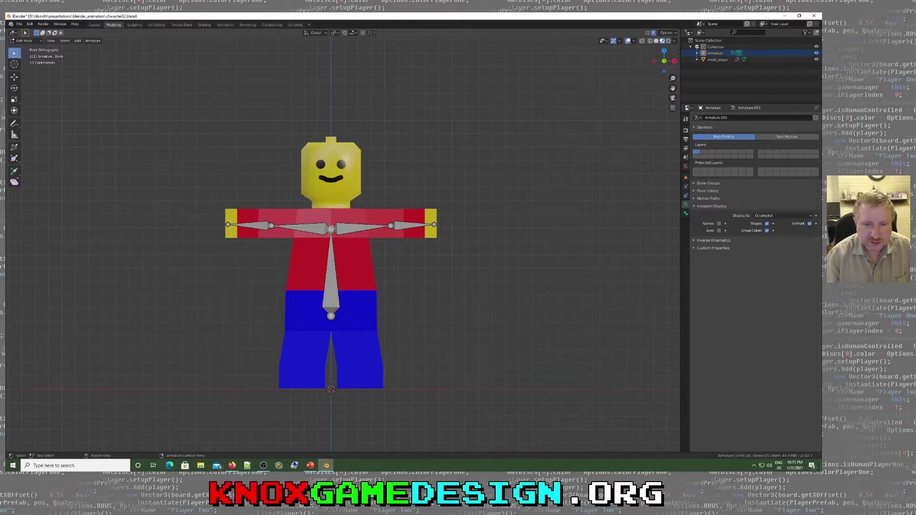
key("e")
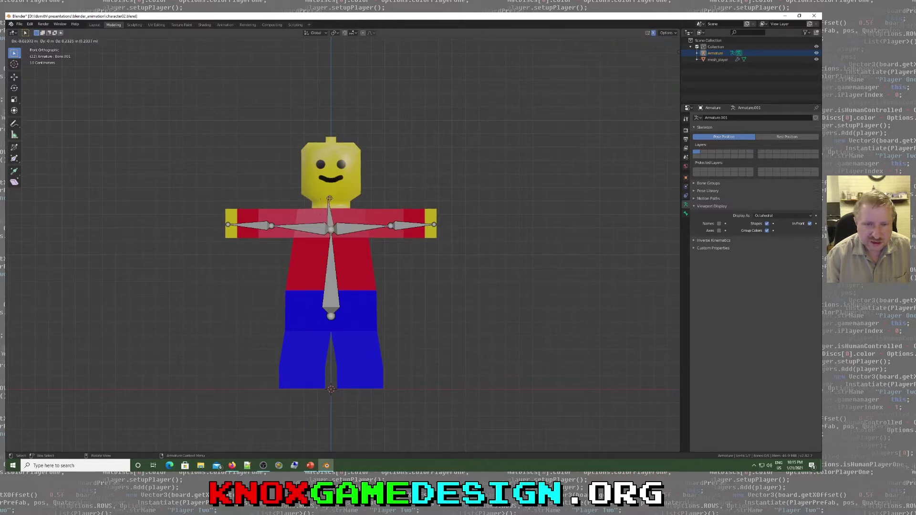
key("z")
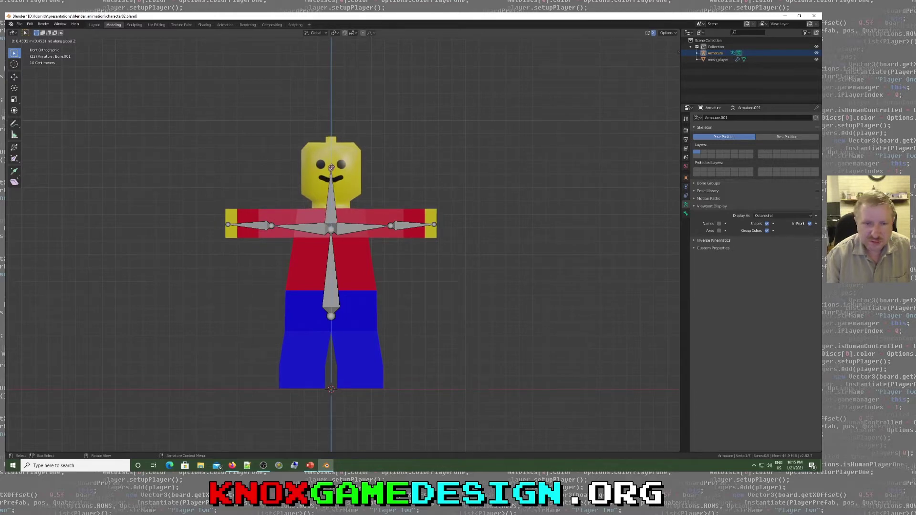
left_click(331, 164)
Extrude mirrored upper-leg bones from the body bone's bottom joint, and extend them with mirrored lower-leg bones along Z down to the feet
left_click(331, 317)
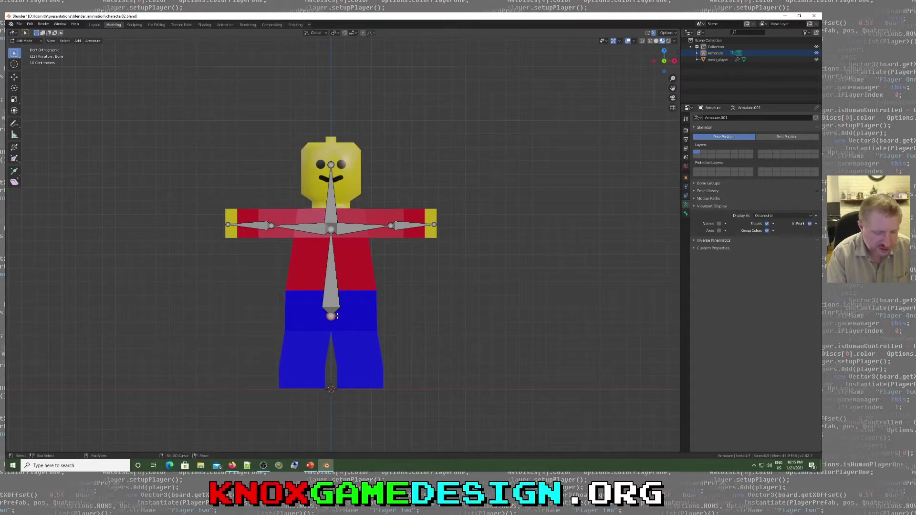
key("e")
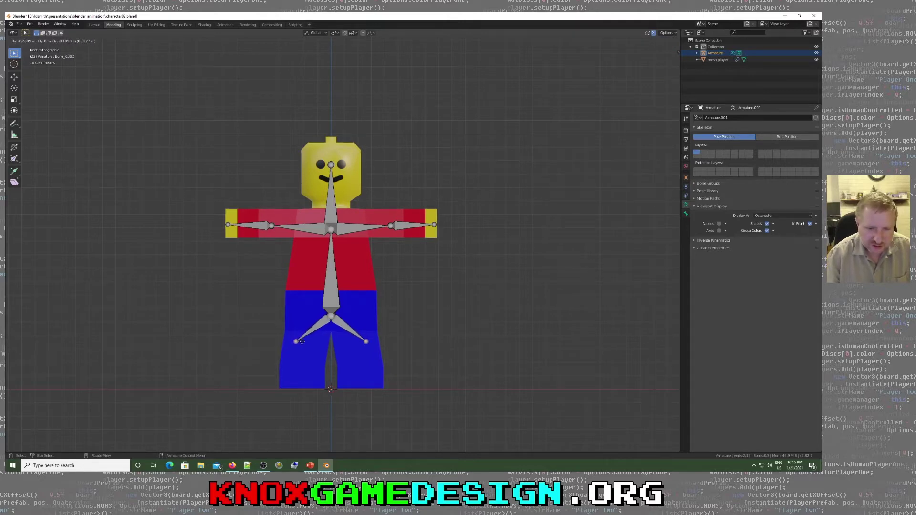
left_click(299, 351)
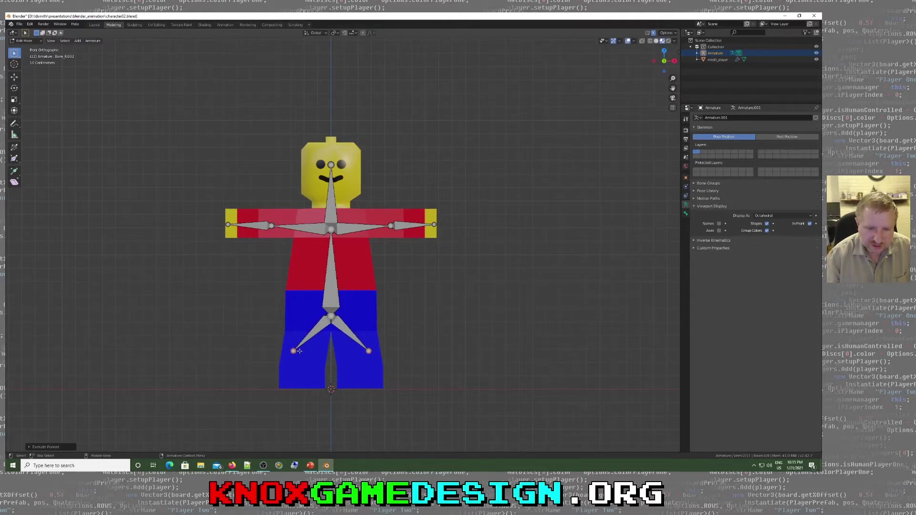
key("e")
key("z")
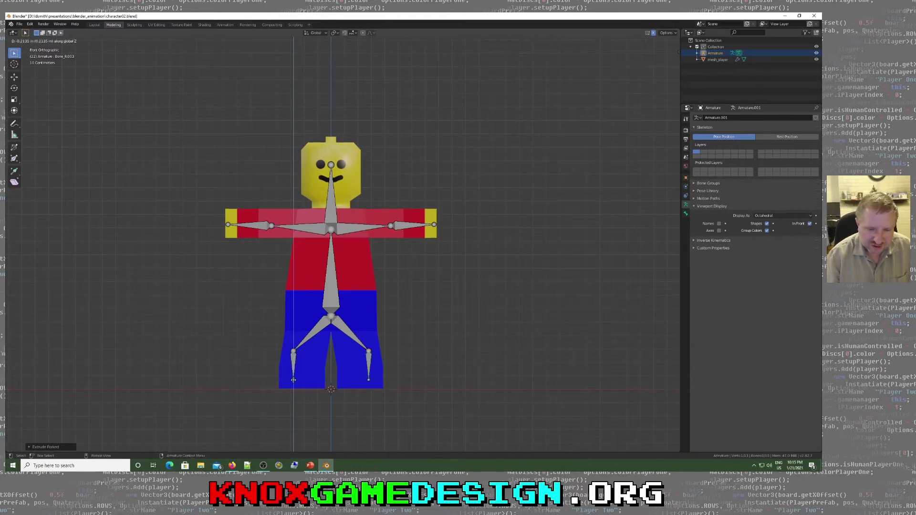
left_click(293, 386)
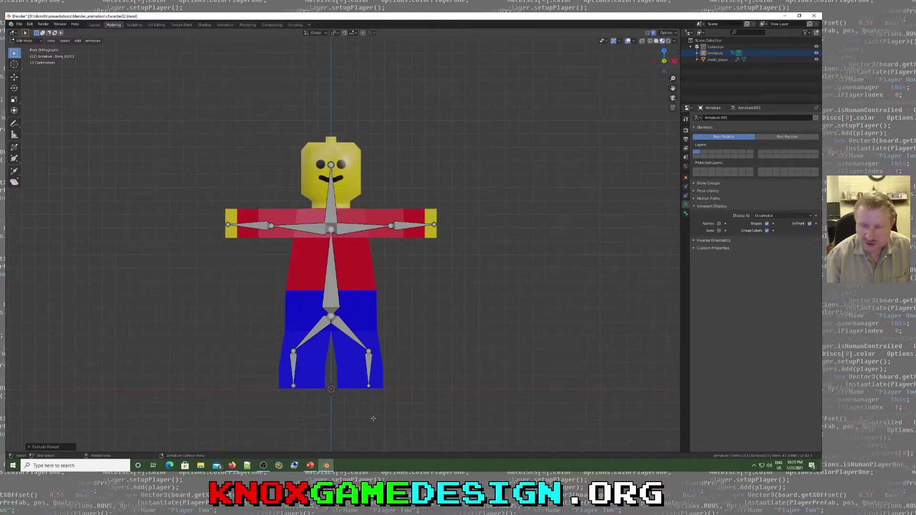
Examine the armature's bones from the side and front, and select the character's left upper-arm bone
middle_click_drag(372, 364, 329, 359)
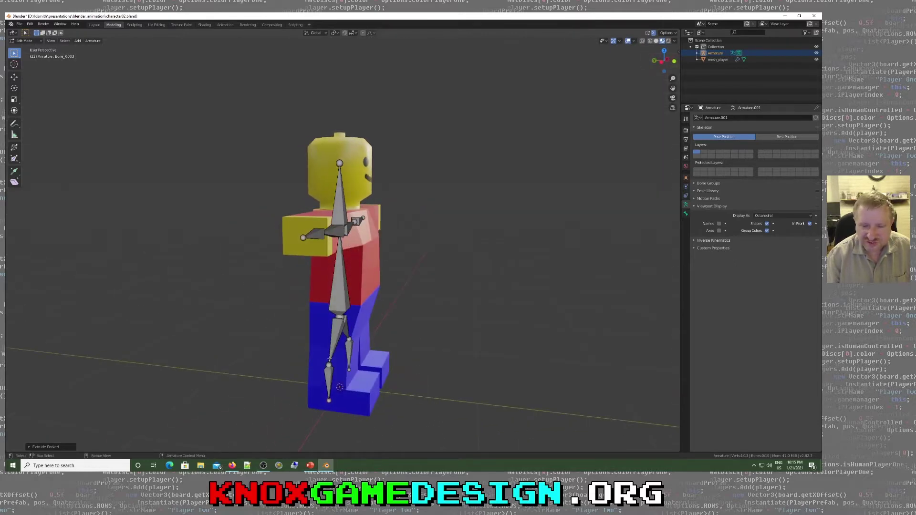
middle_click_drag(380, 395, 394, 286)
left_click(381, 227)
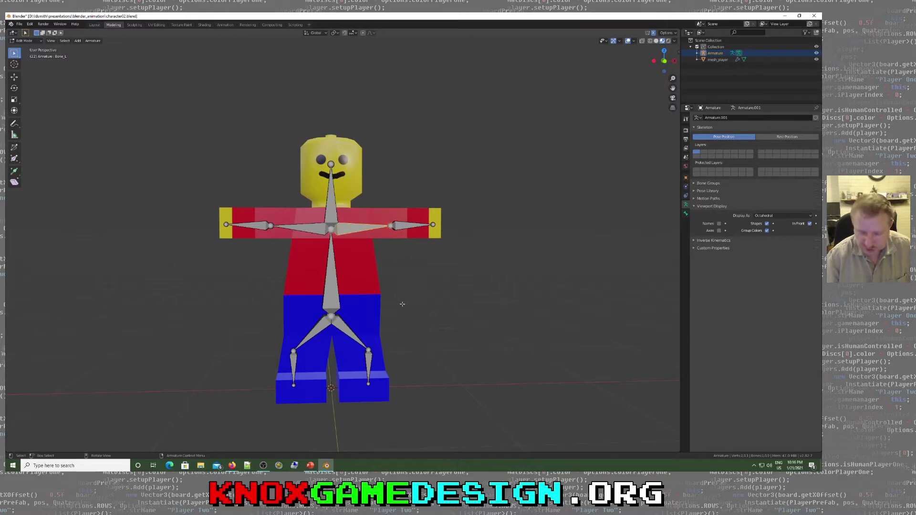
key("KP_1")
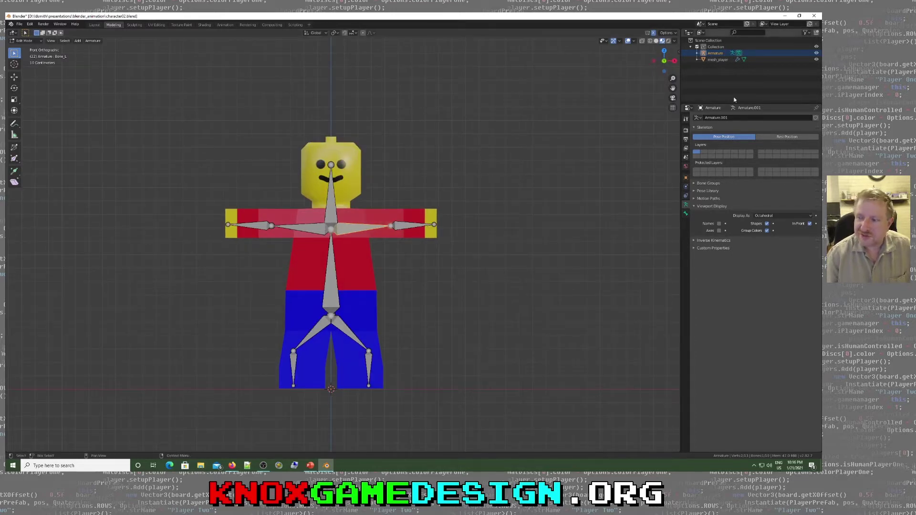
Switch to the PowerPoint presentation and review the Extruding Bones and Renaming Bones slides
left_click(310, 465)
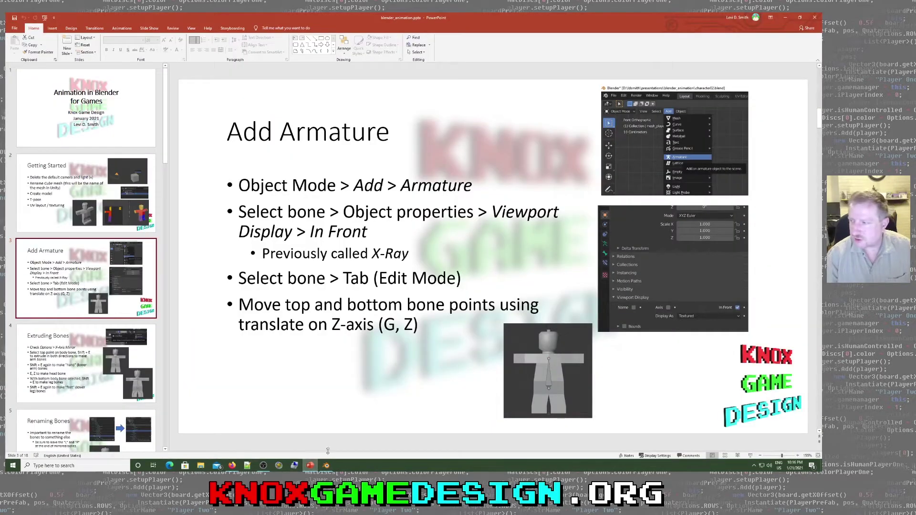
left_click(69, 329)
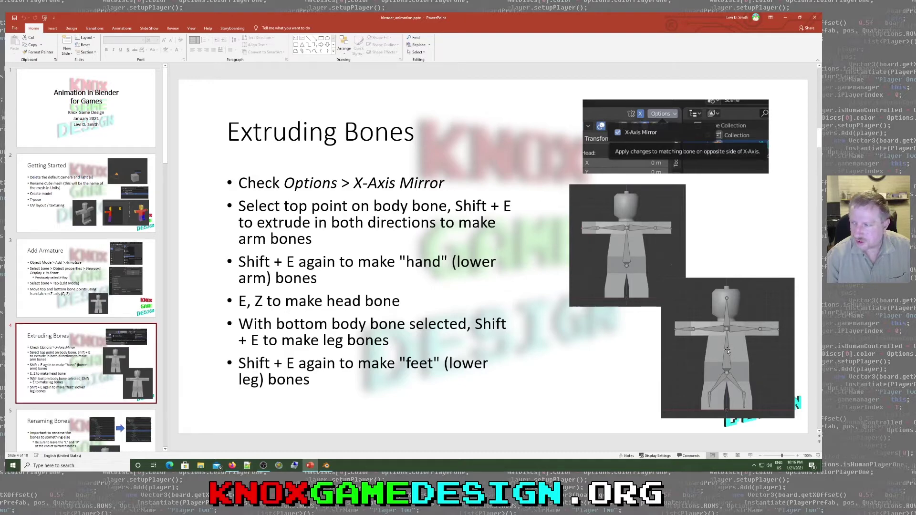
key("Down")
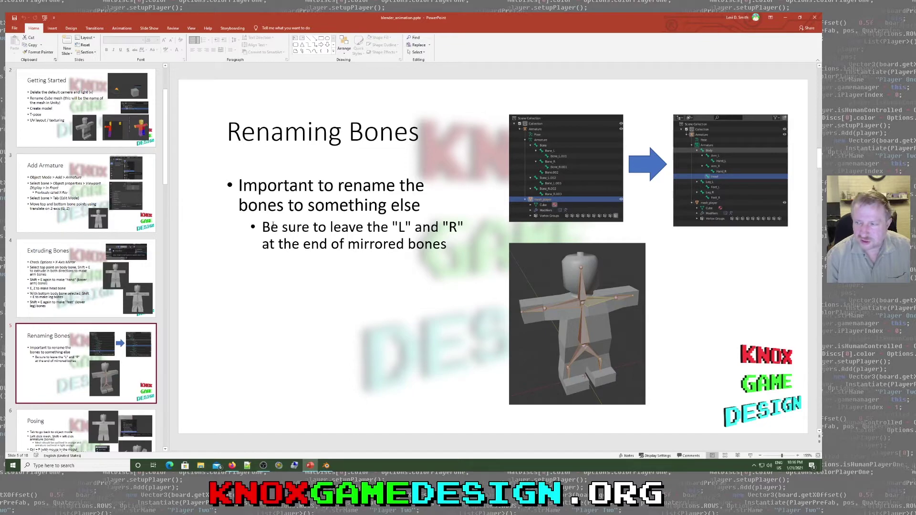
Switch back to Blender and expand the armature's hierarchy in the Outliner to list Bone_L.002 and Bone_R.002 with their child bones
left_click(327, 466)
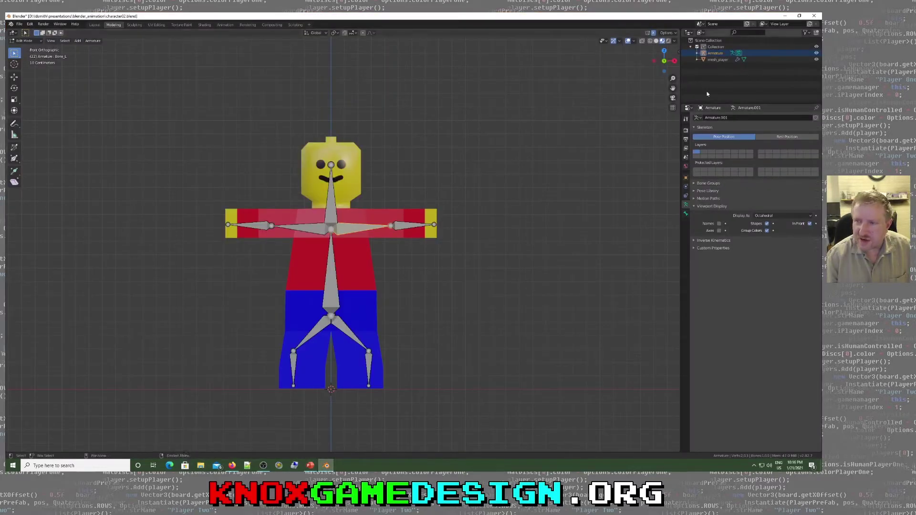
left_click(697, 54)
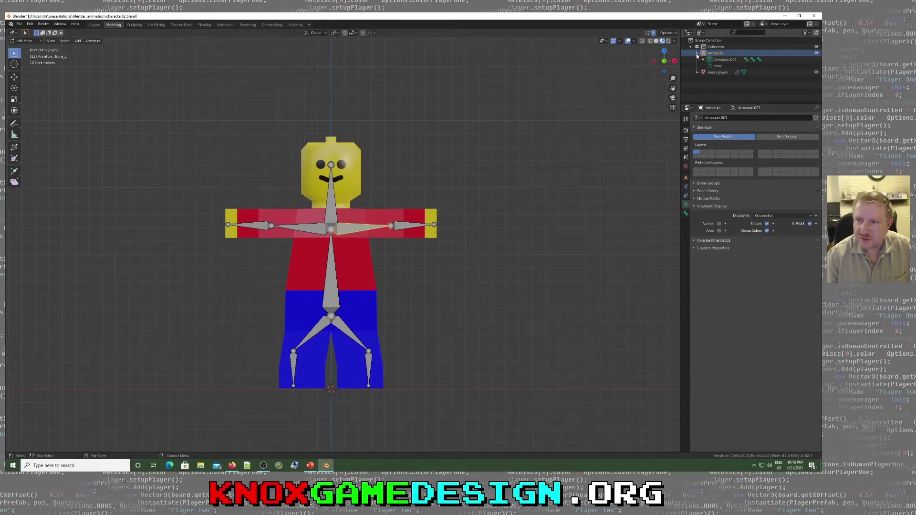
left_click(703, 60)
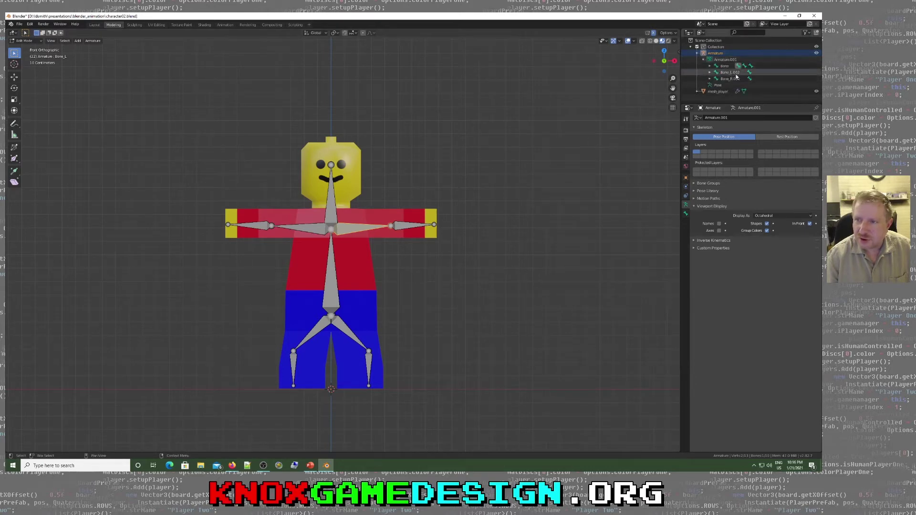
left_click(710, 72)
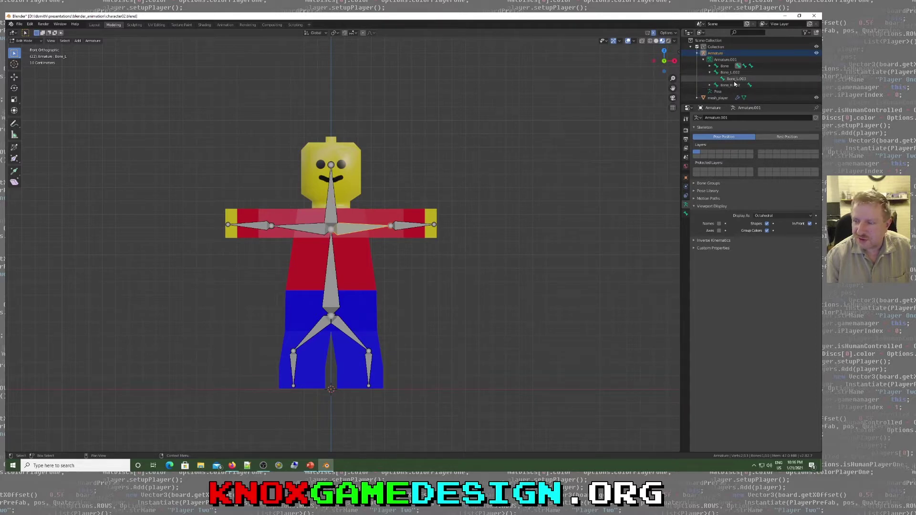
left_click(710, 85)
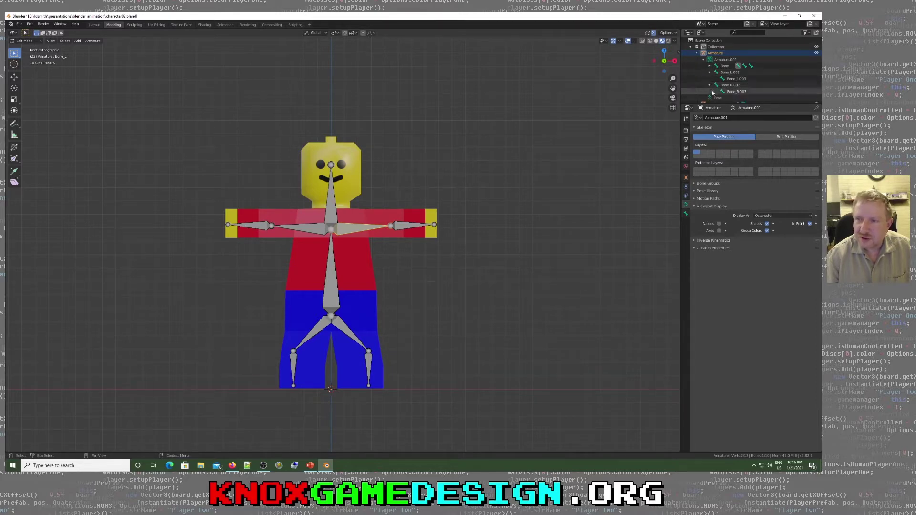
Rename the armature's root bone as Body in the Outliner
left_click(722, 66)
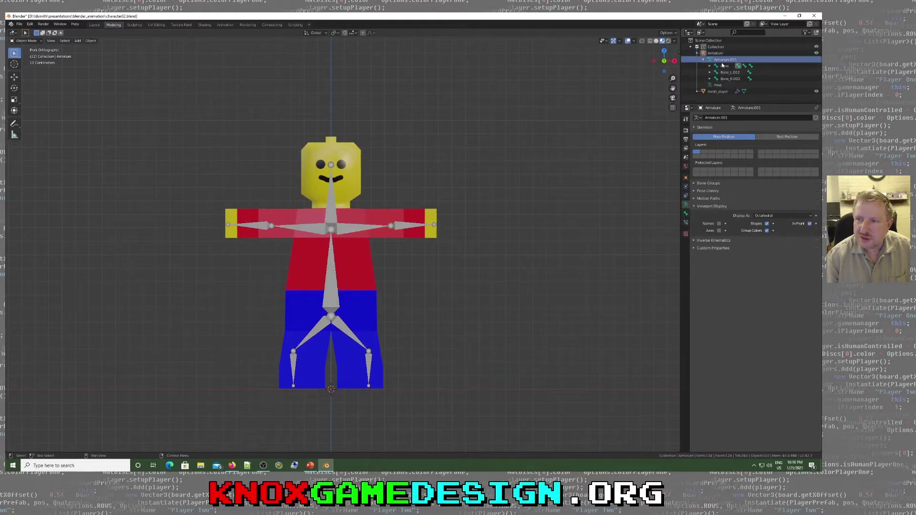
double_click(724, 67)
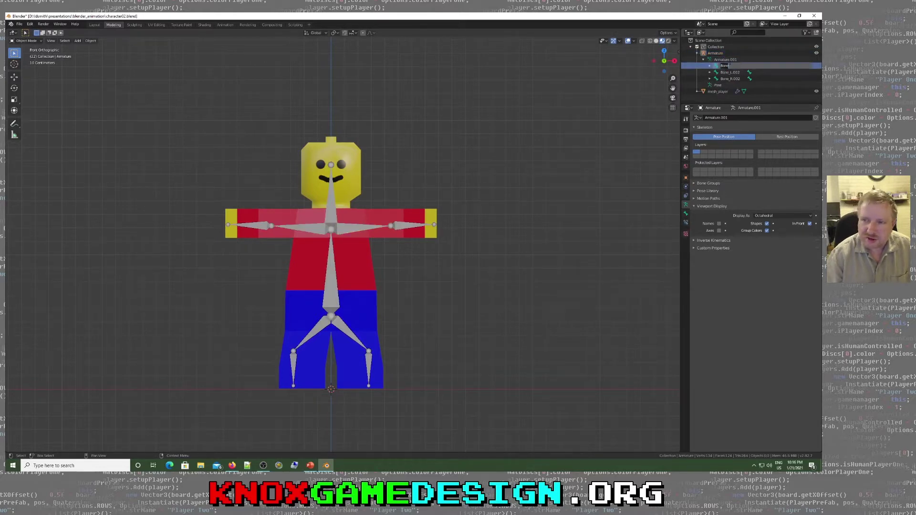
left_click(730, 62)
double_click(729, 63)
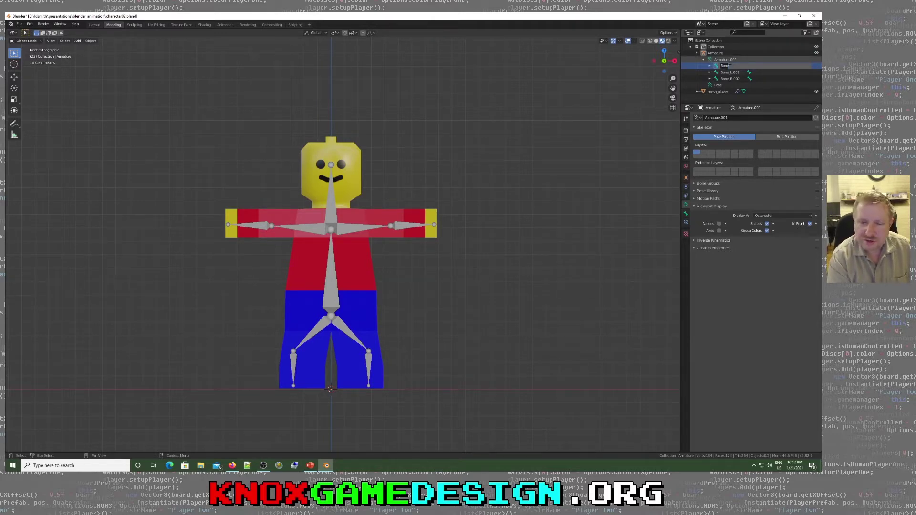
type("Body")
key("Return")
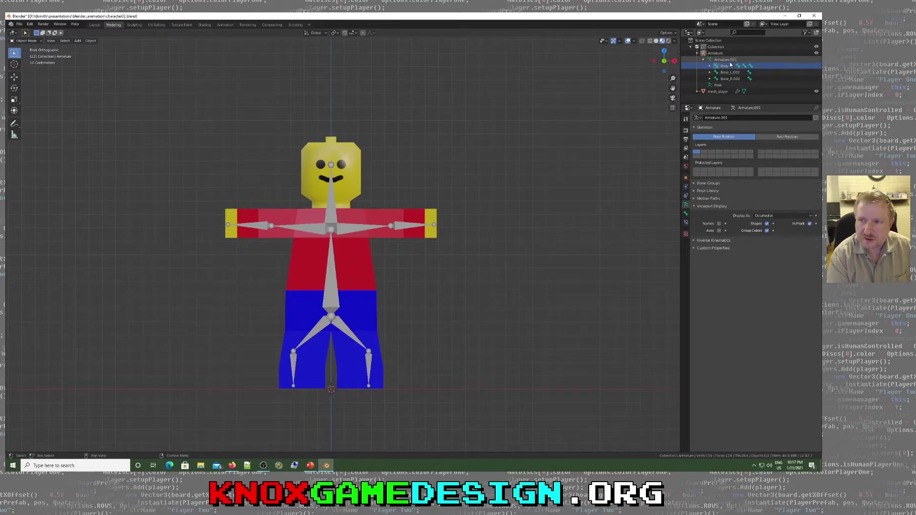
Expand the Body bone's children in the Outliner and put the armature back into Edit Mode
left_click(709, 66)
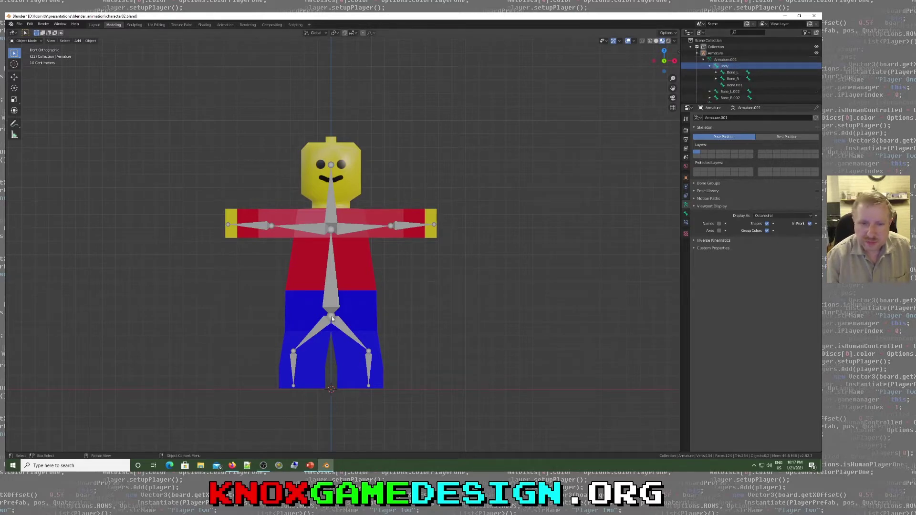
left_click(335, 286)
key("Tab")
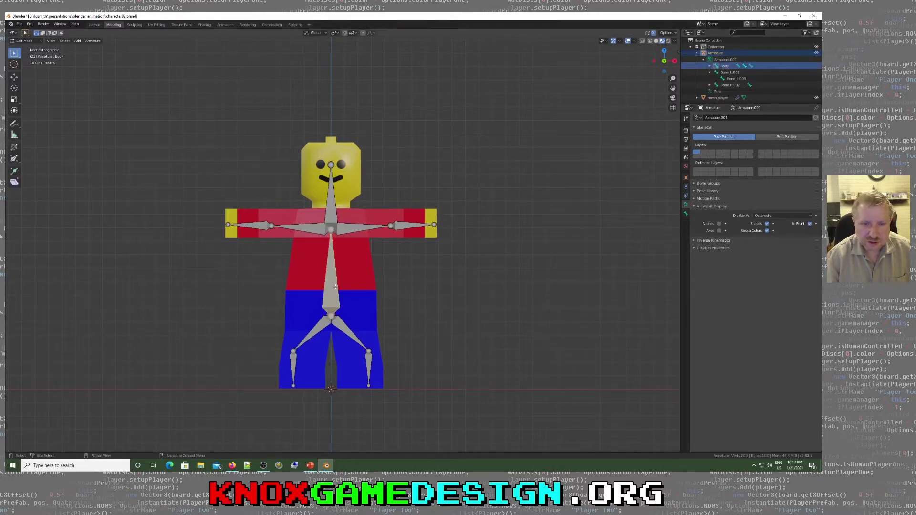
Expand the Body bone's children in the Outliner and rename Bone_R as Arm_R
left_click(332, 208)
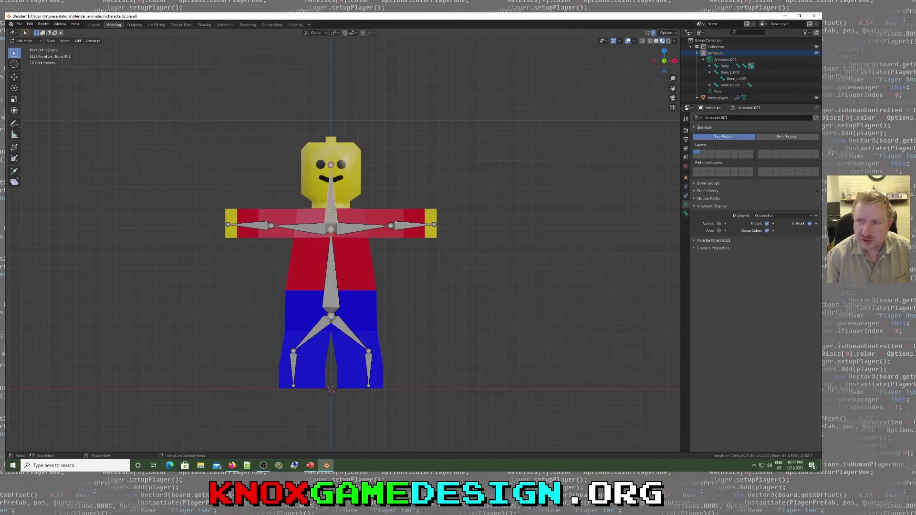
left_click(710, 65)
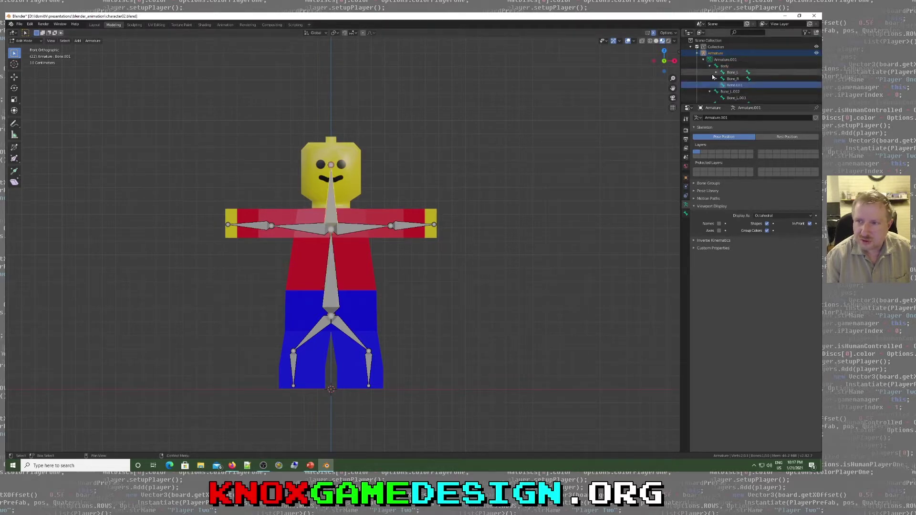
left_click(313, 224)
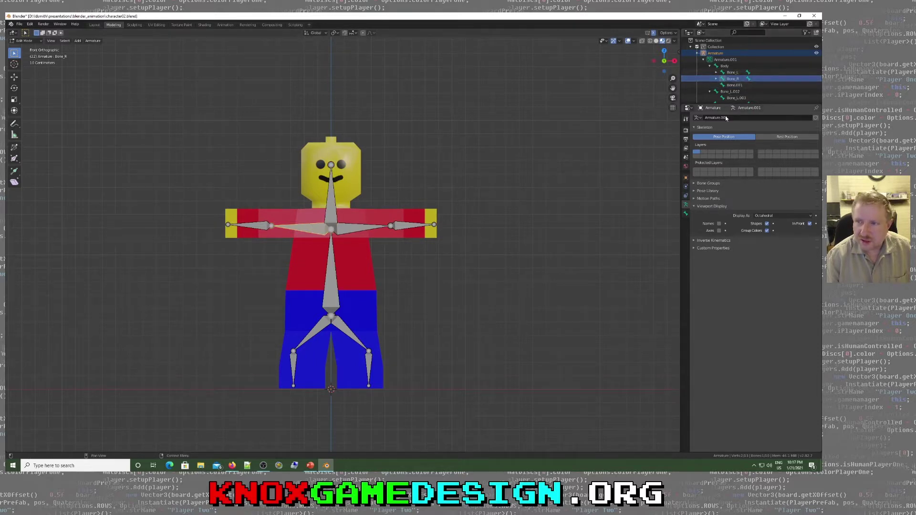
left_click(733, 79)
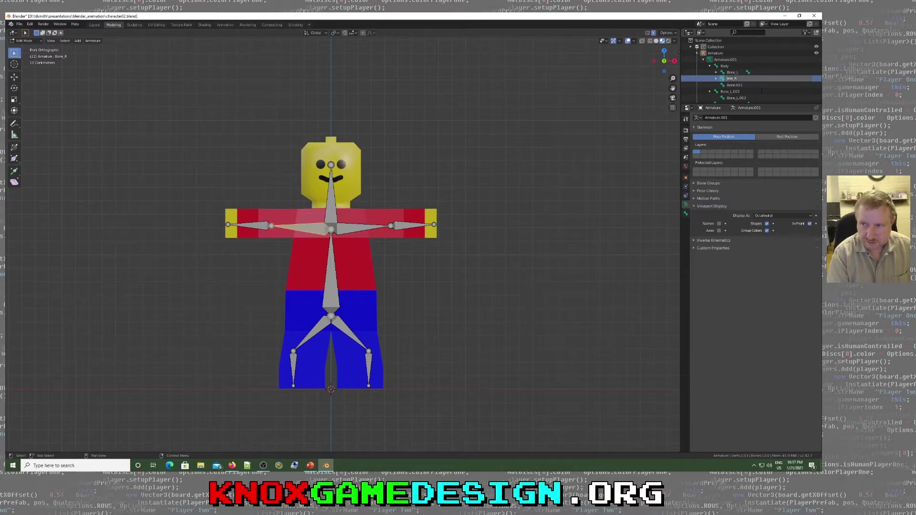
type("Ar")
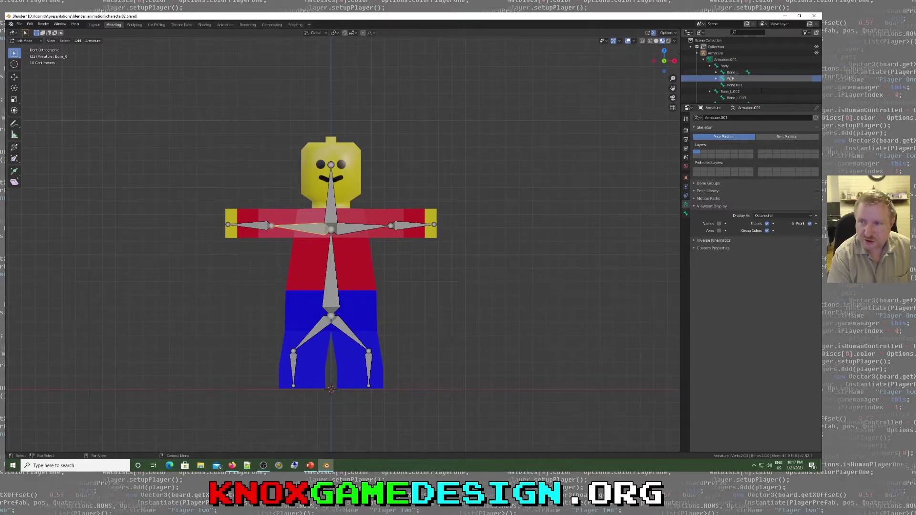
type("m")
key("Return")
Expand Arm_R in the Outliner and rename its child bone as Hand_R
left_click(717, 80)
double_click(742, 85)
key("Home")
key("Delete")
key("Delete")
key("Delete")
key("Delete")
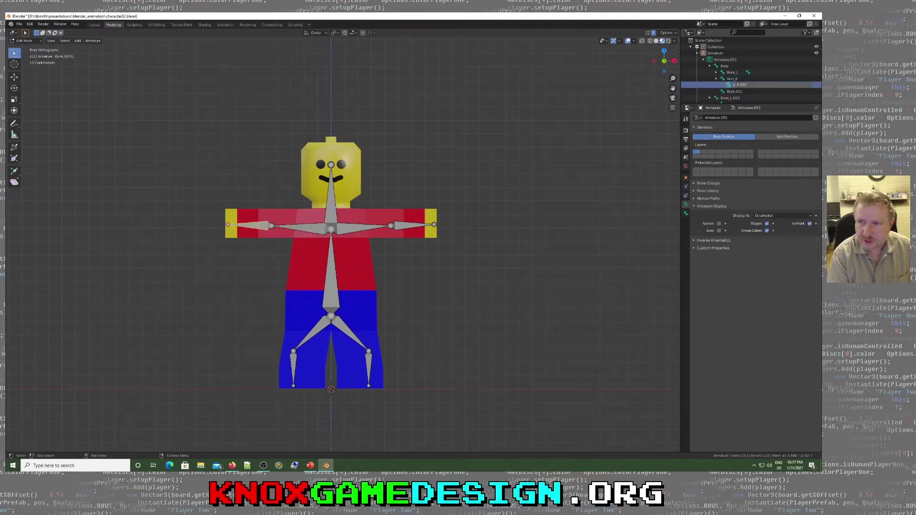
type("Hand")
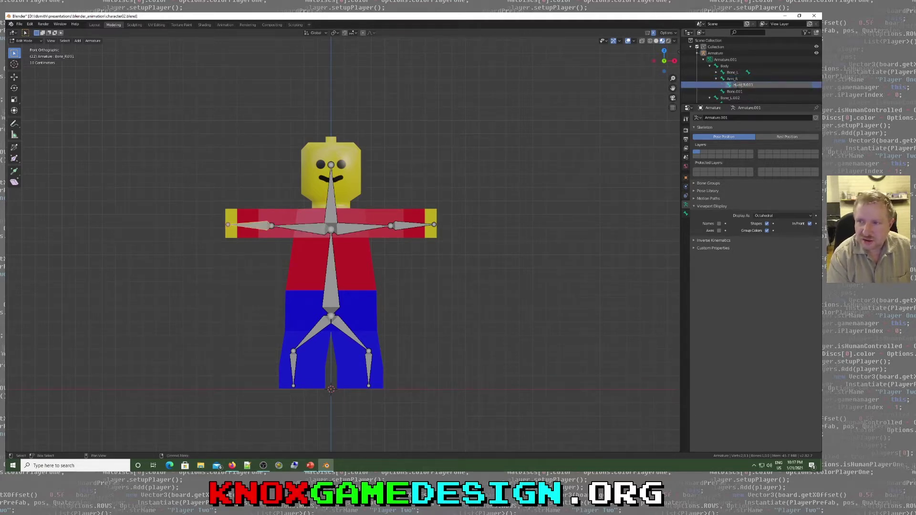
key("BackSpace")
key("BackSpace")
key("BackSpace")
key("Return")
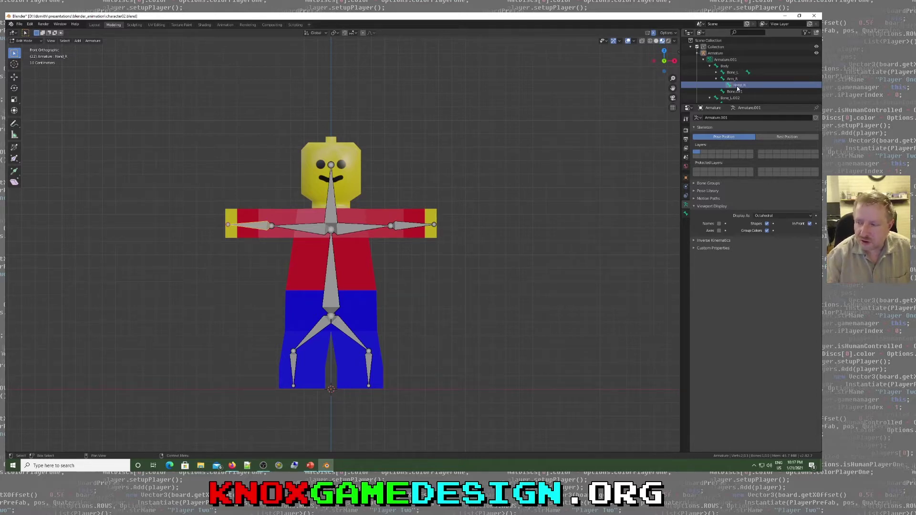
Expand Bone_L under Body in the Outliner and rename it as Arm_L
left_click(366, 228)
left_click(715, 72)
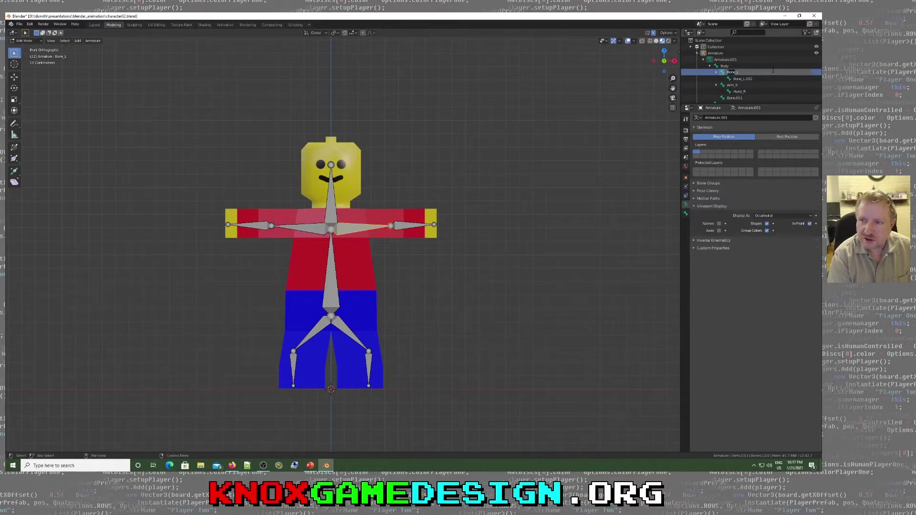
type("Arm_L")
key("Return")
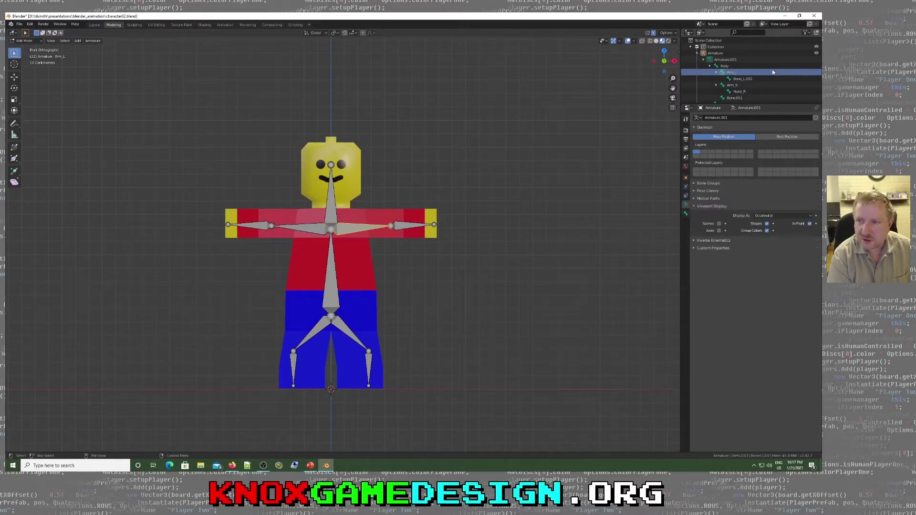
Rename Arm_L's child bone as Hand_L in the Outliner
left_click(780, 79)
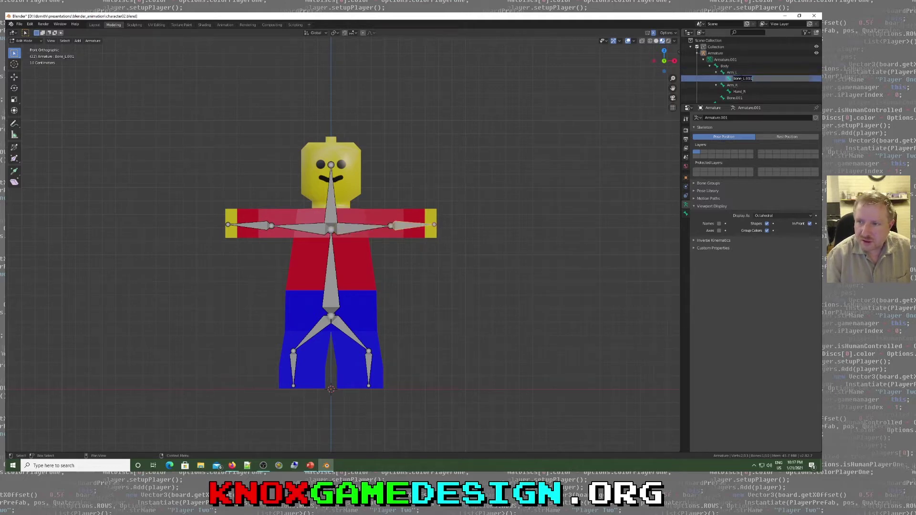
double_click(780, 78)
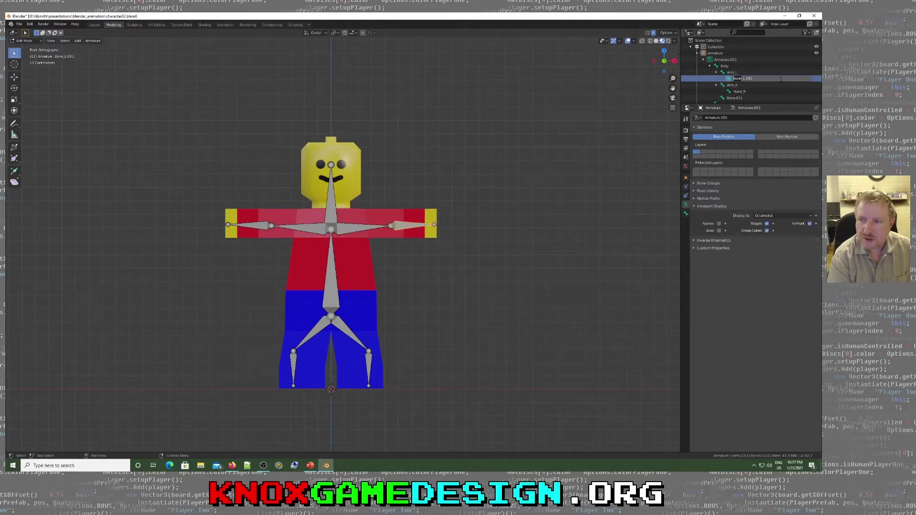
type("Ar")
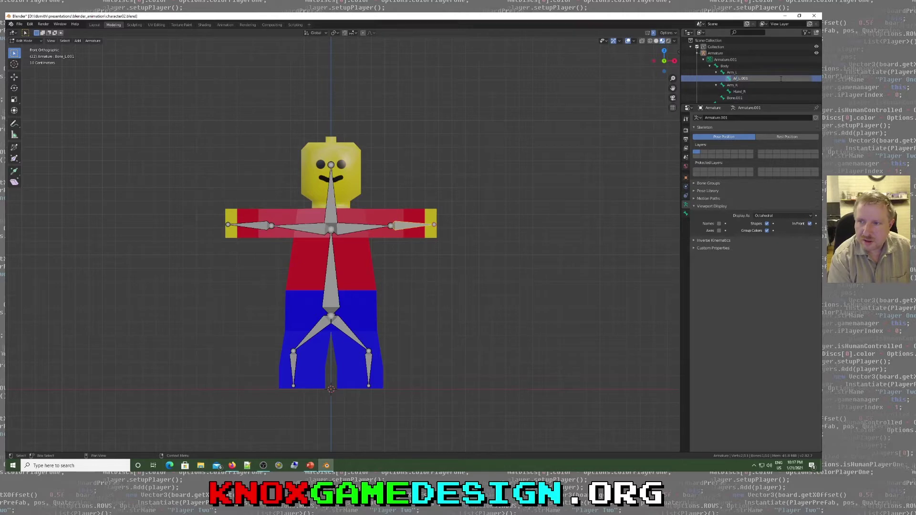
key("BackSpace")
key("BackSpace")
type("Hand_L")
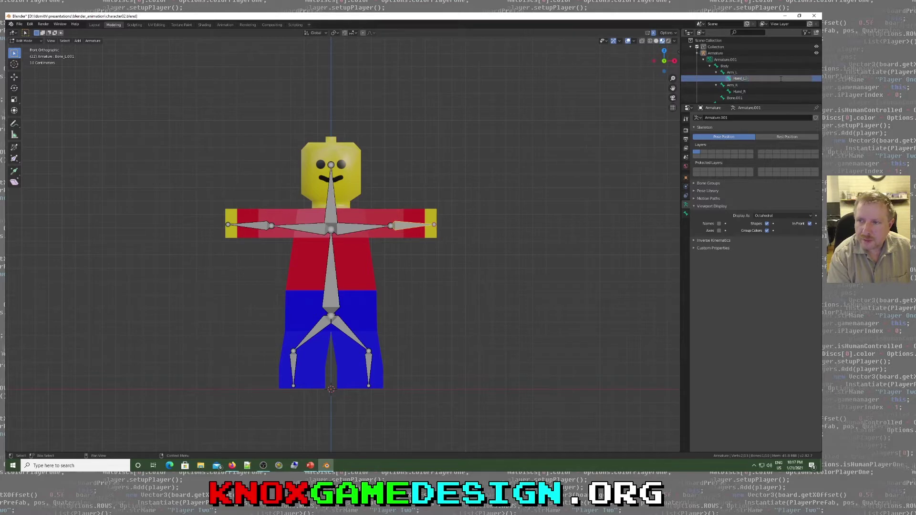
key("Return")
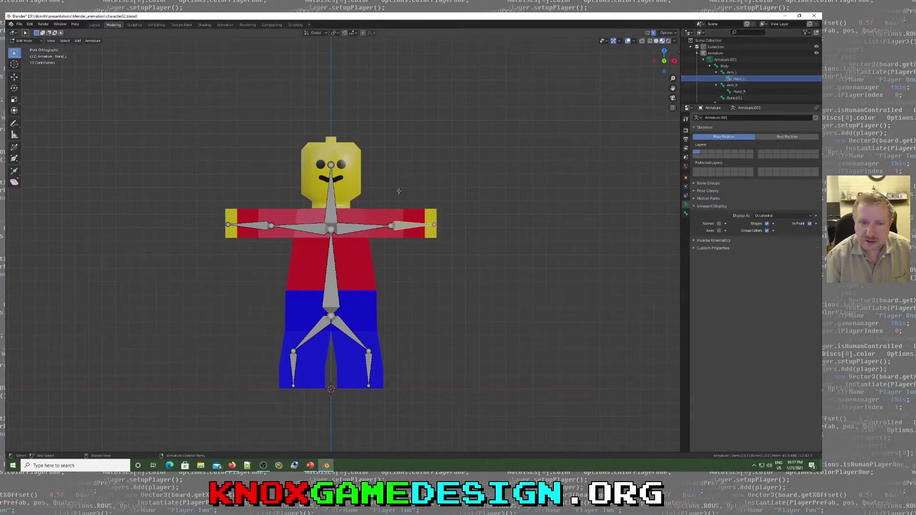
Select the bone running up into the character's head and rename it as Head in the Outliner
left_click(331, 207)
double_click(735, 98)
type("Head")
key("Return")
Rename Bone_L.002 as Leg_L in the Outliner
scroll(747, 100, "down", 3)
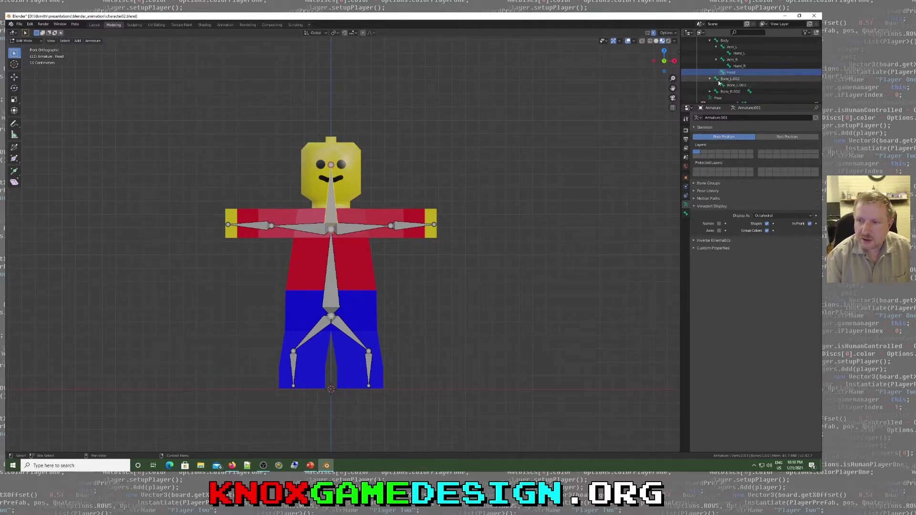
left_click(321, 337)
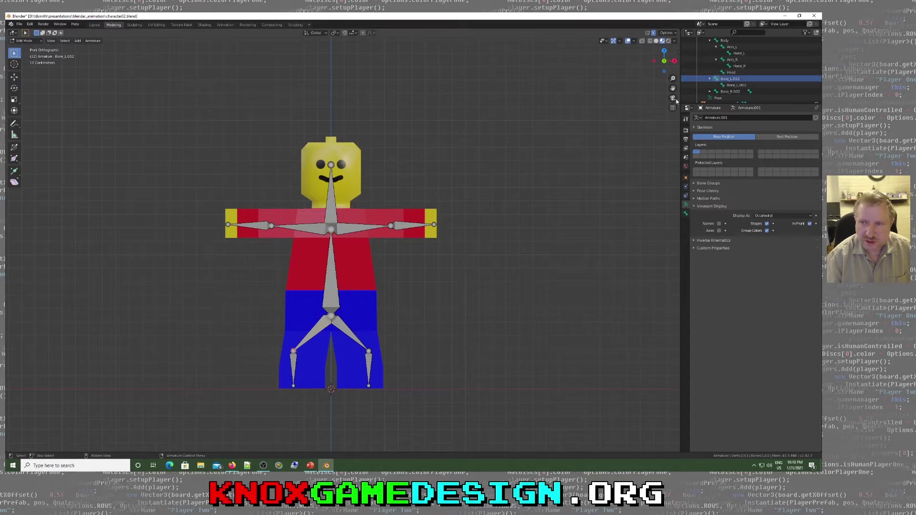
double_click(736, 79)
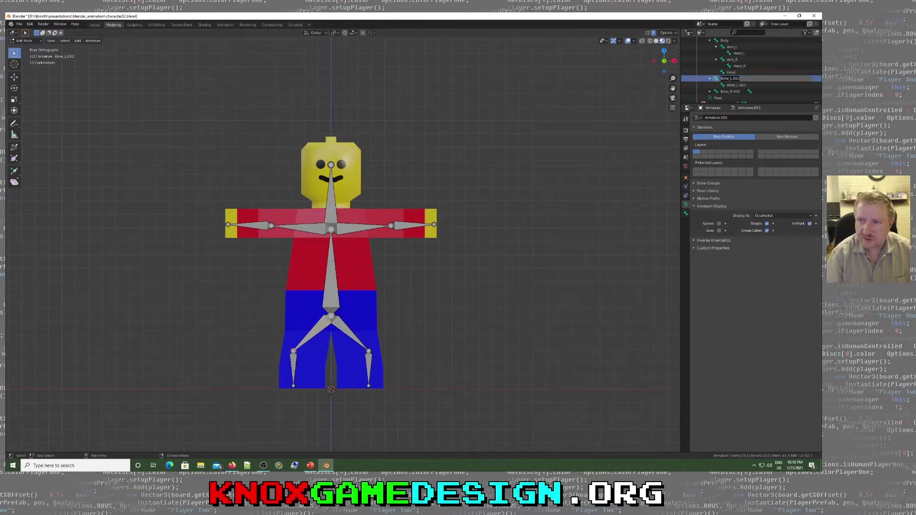
type("Leg")
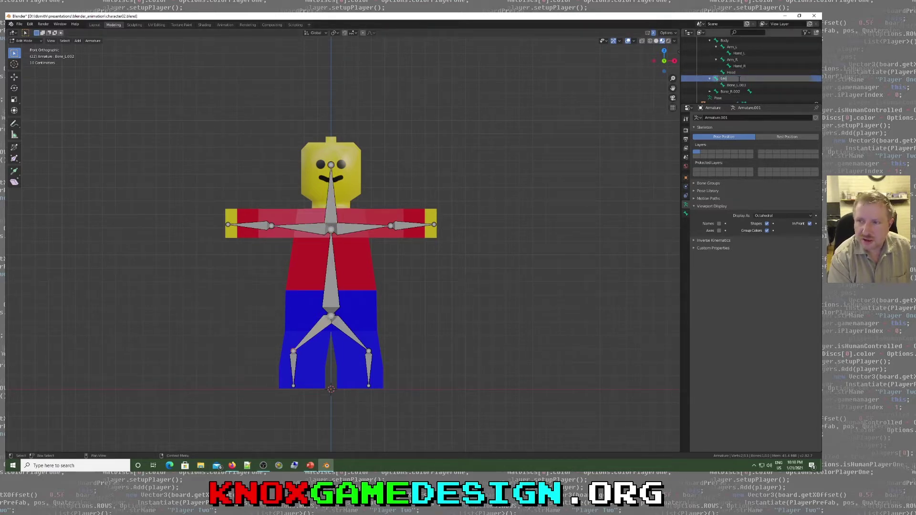
type("_L")
key("Return")
Rename Leg_L's child bone as Foot_L and expand Bone_R.002 in the Outliner
left_click(736, 85)
double_click(737, 85)
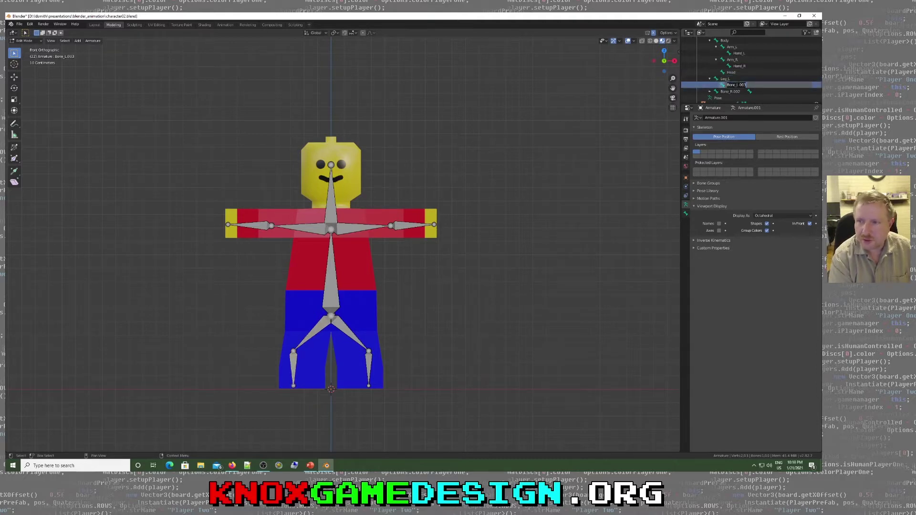
type("Foot_L")
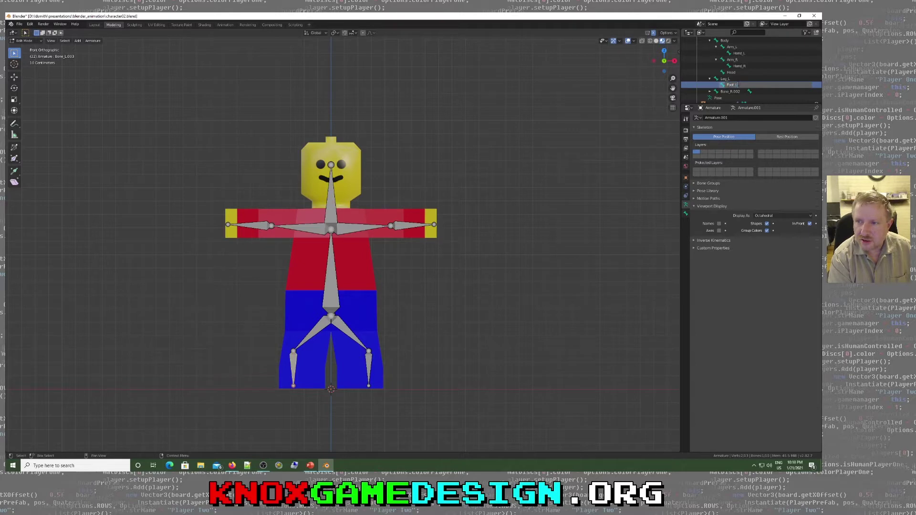
key("Return")
left_click(710, 91)
Try to rename Bone_R.002 as Arm_R in the Outliner
left_click(726, 93)
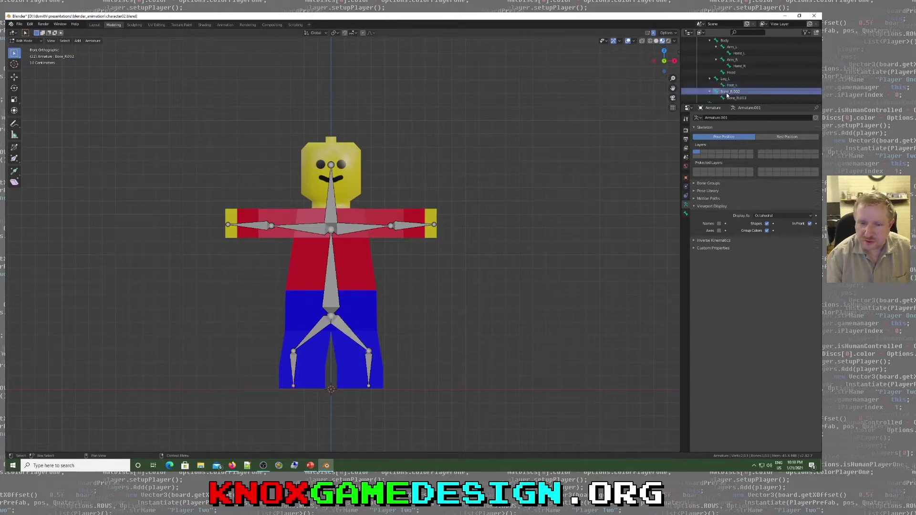
double_click(726, 93)
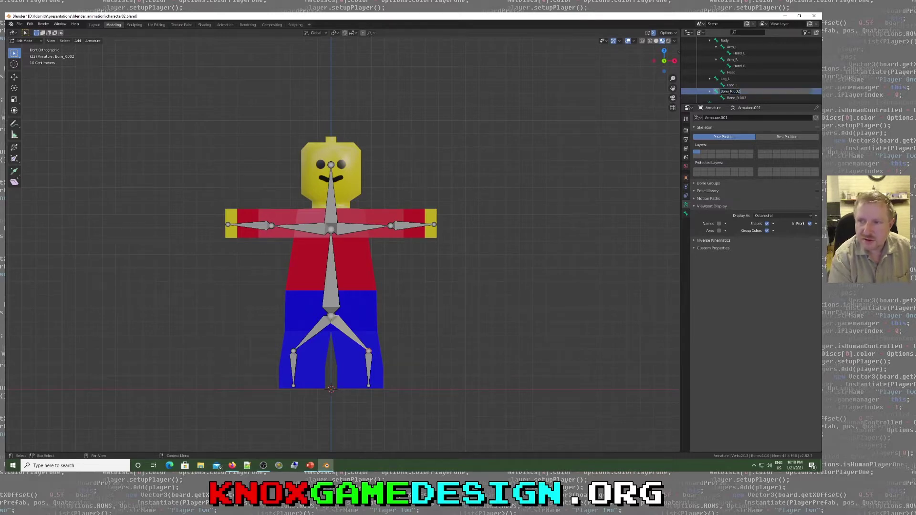
type("Arm")
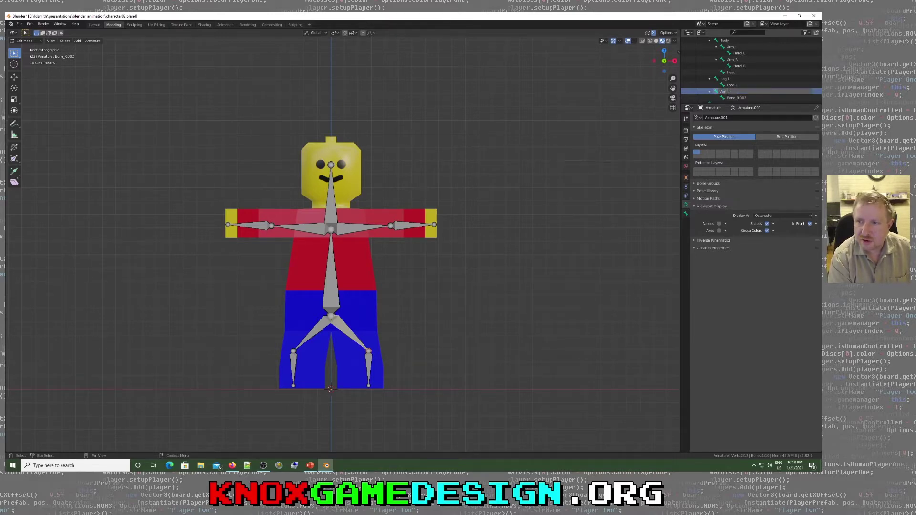
type("_R")
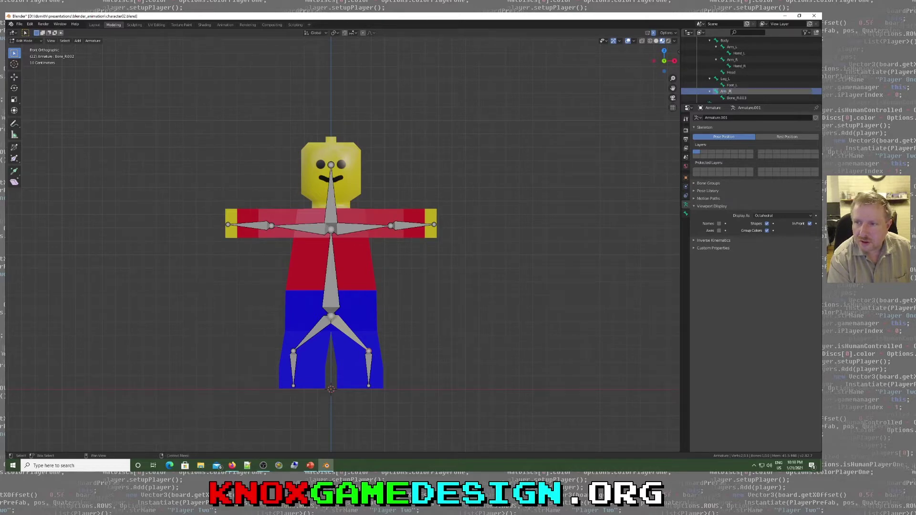
key("Return")
double_click(737, 92)
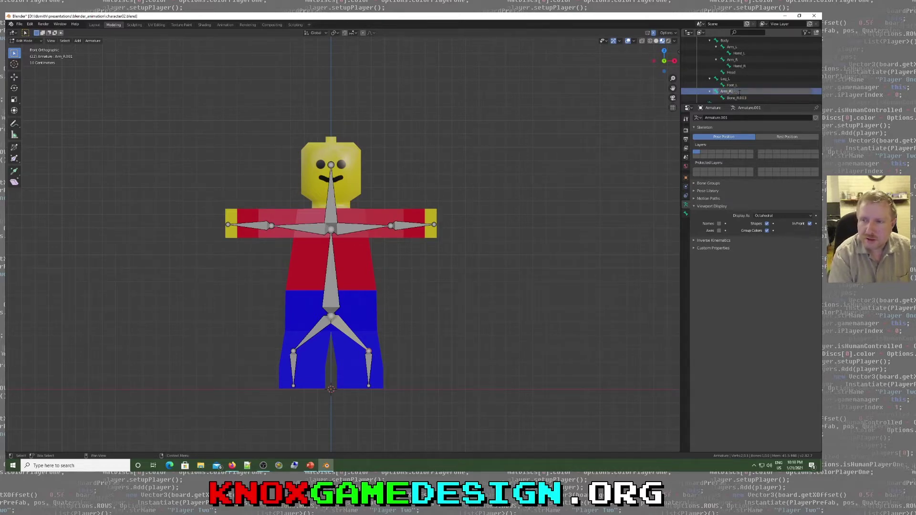
type("Arm_R")
key("Return")
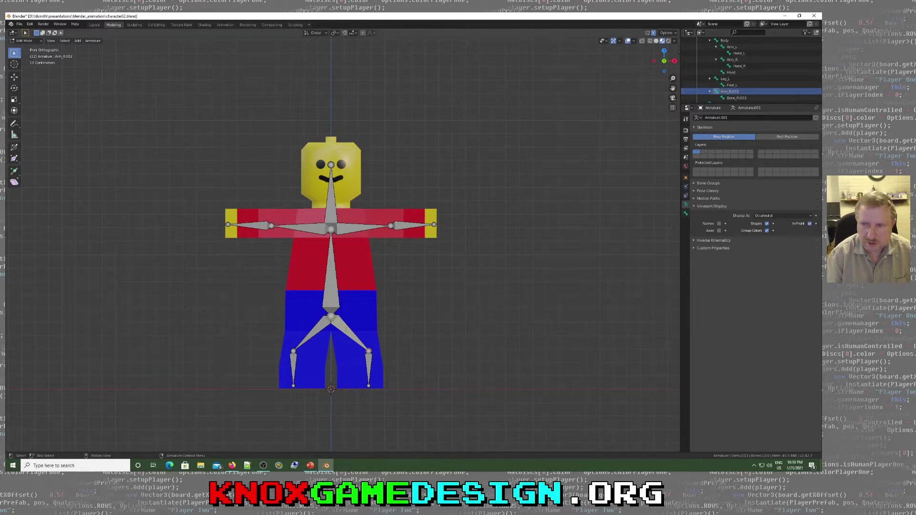
Rename the remaining upper leg bone, the parent of Bone_R.003, as Leg_R
double_click(730, 91)
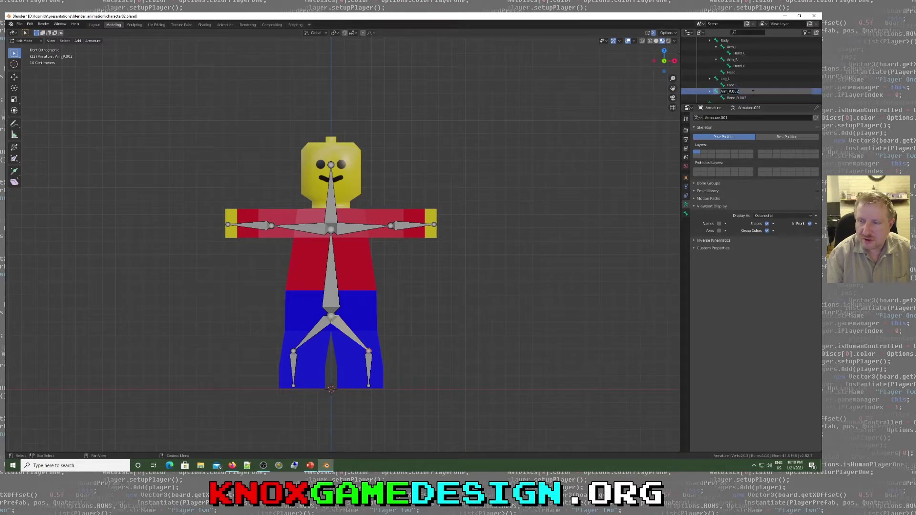
type("Leg_R")
key("Return")
Rename Leg_R's child bone as Foot_R in the Outliner
left_click(746, 98)
double_click(747, 98)
type("Foot")
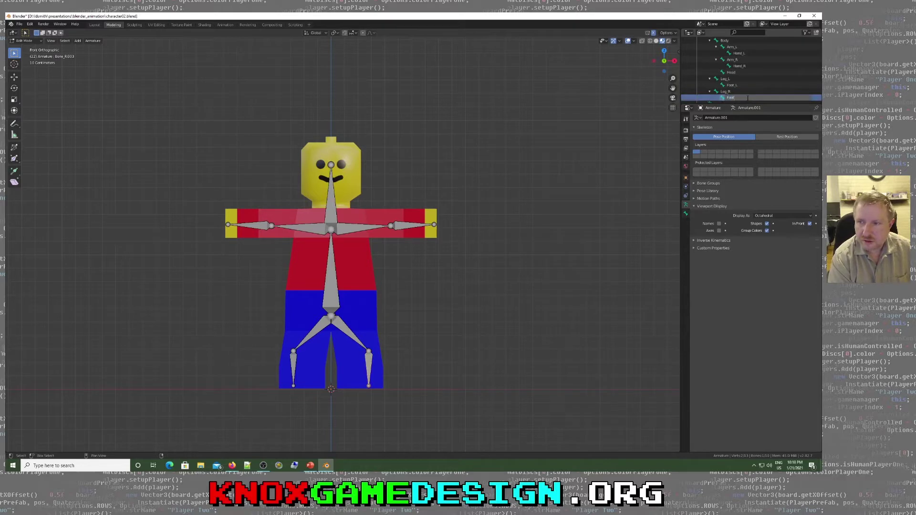
type("_R")
key("Return")
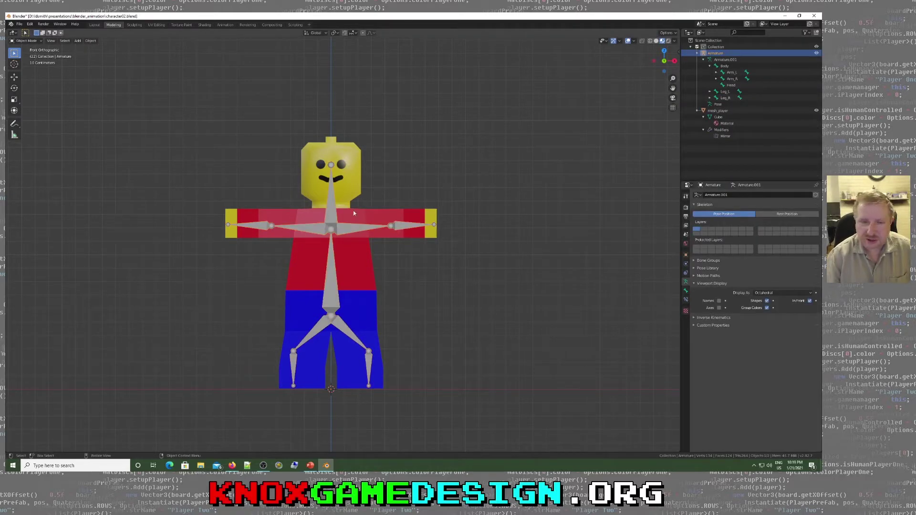
Select the character mesh and the armature, and parent the mesh to the armature with automatic weights
left_click(348, 278)
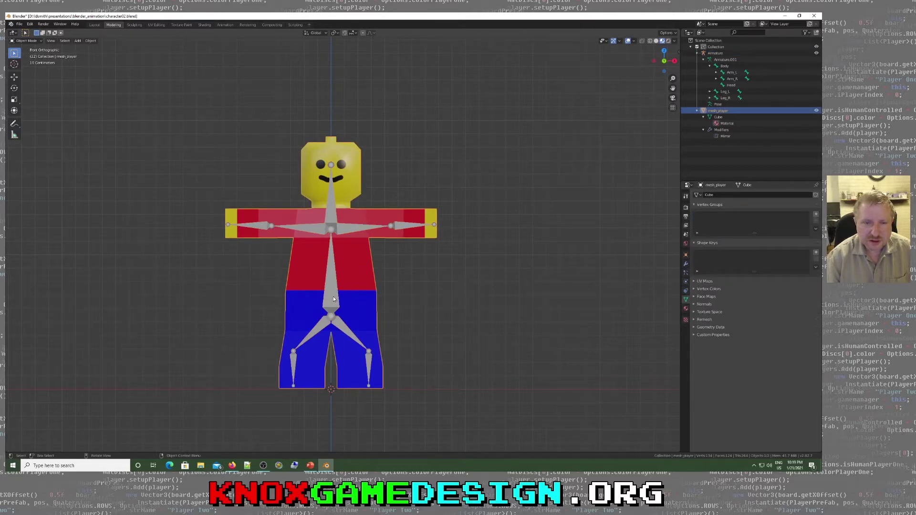
left_click(346, 173)
left_click(345, 173)
left_click(341, 176)
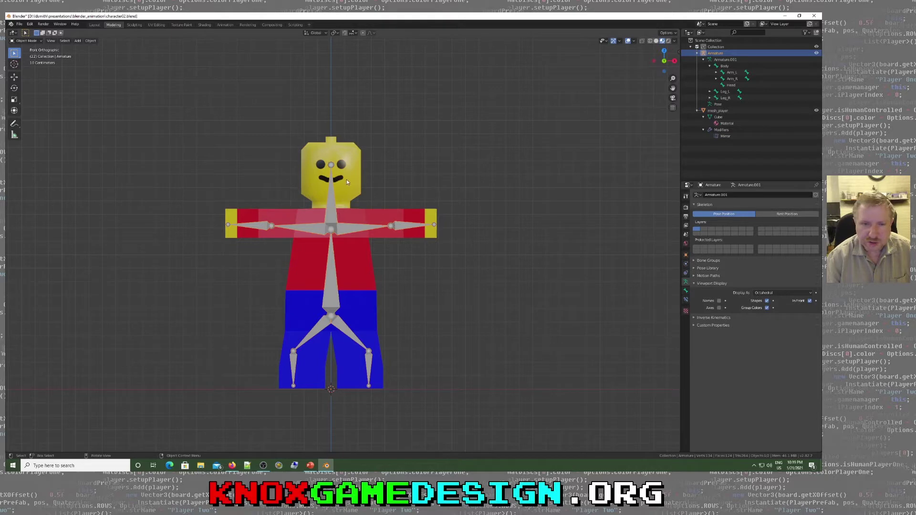
left_click(355, 172)
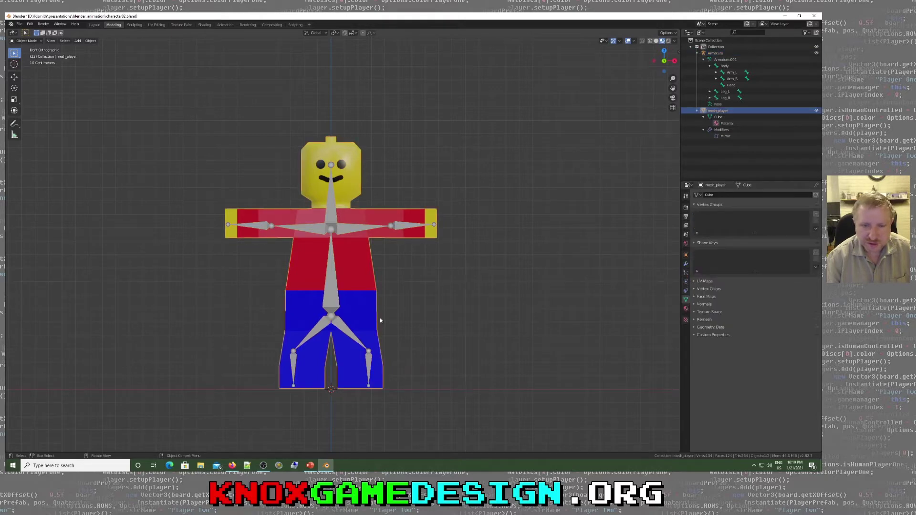
left_click(332, 278, "shift")
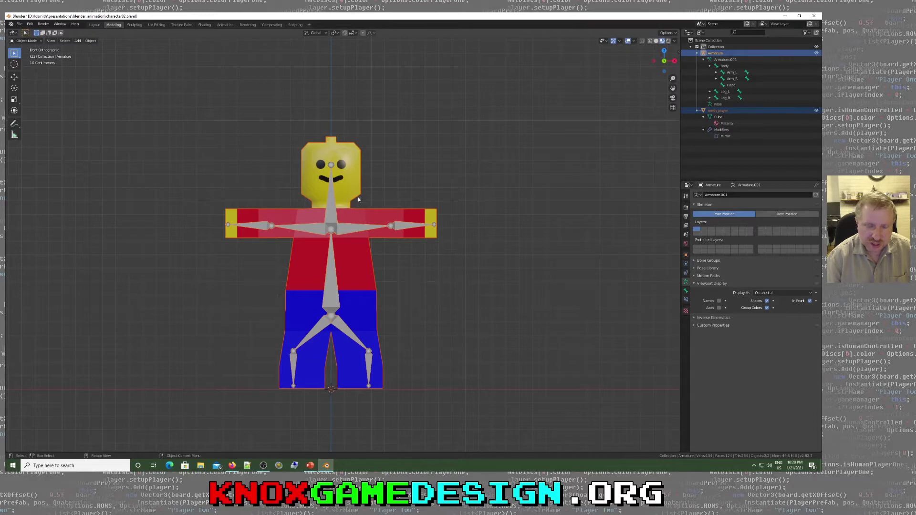
key("ctrl+p")
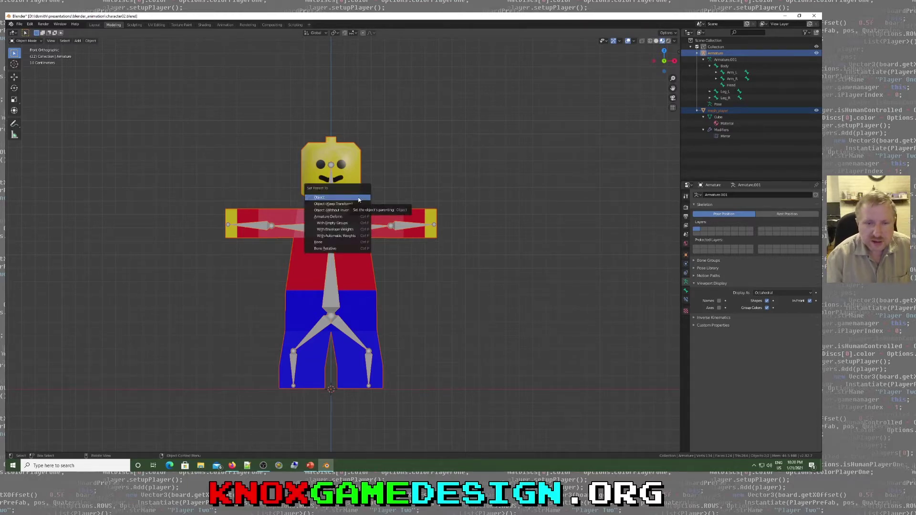
left_click(343, 236)
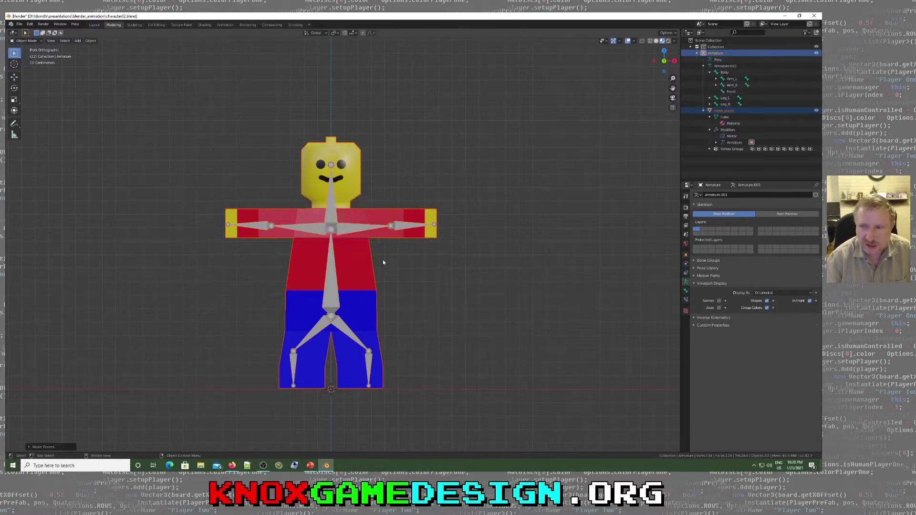
Expand the character mesh's vertex groups in the Outliner and go through the groups matching the armature's bones
left_click(710, 149)
scroll(728, 158, "down", 2)
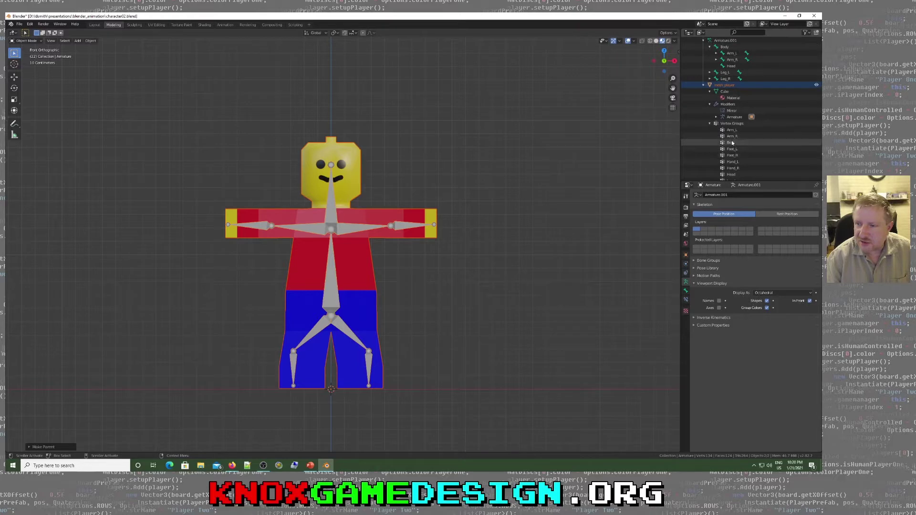
left_click(732, 132)
left_click(732, 137)
left_click(732, 142)
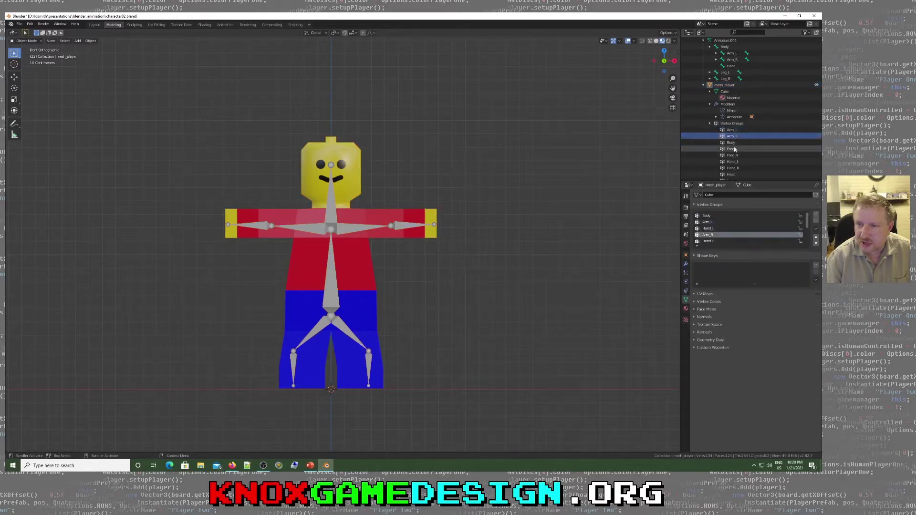
left_click(733, 149)
left_click(733, 155)
left_click(734, 162)
left_click(734, 168)
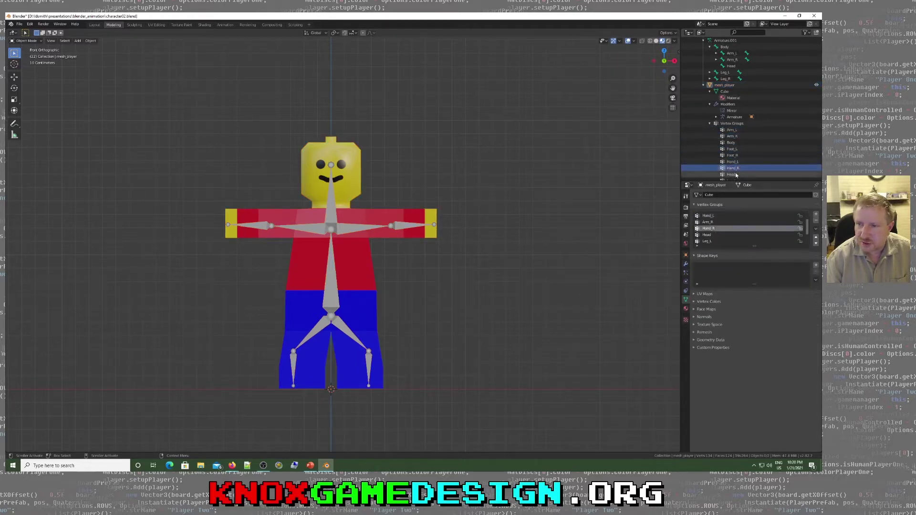
scroll(736, 164, "down", 1)
left_click(735, 162)
left_click(734, 168)
left_click(734, 149)
left_click(733, 136)
left_click(733, 130)
left_click(732, 124)
left_click(732, 119)
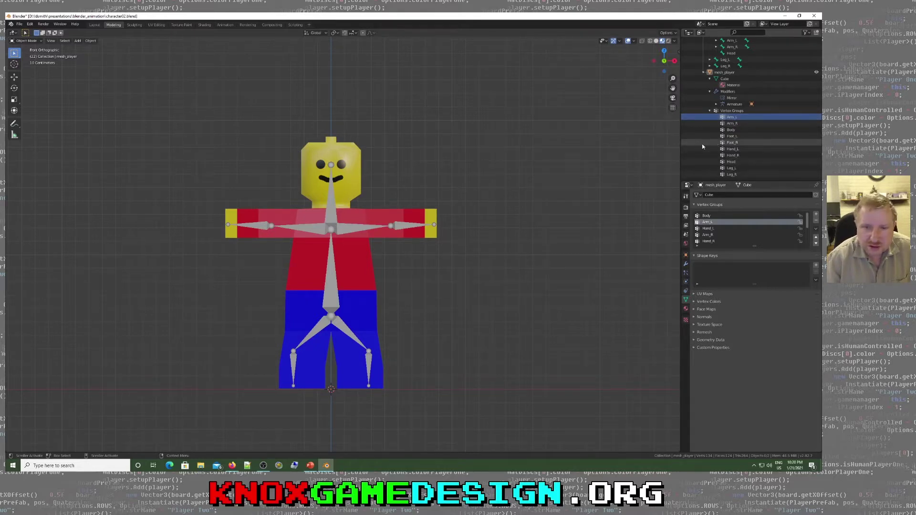
Switch the armature to Pose Mode and rotate the Arm_L bone downward
left_click(335, 231)
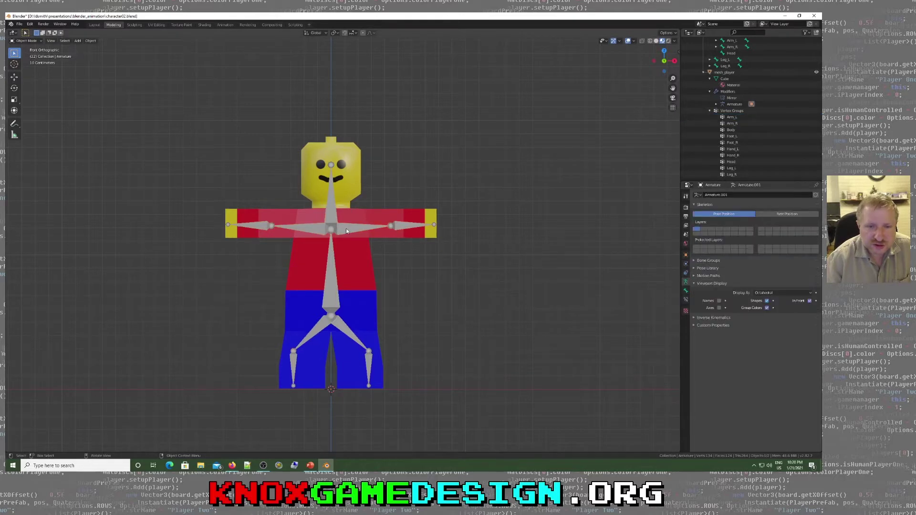
left_click(34, 41)
left_click(32, 62)
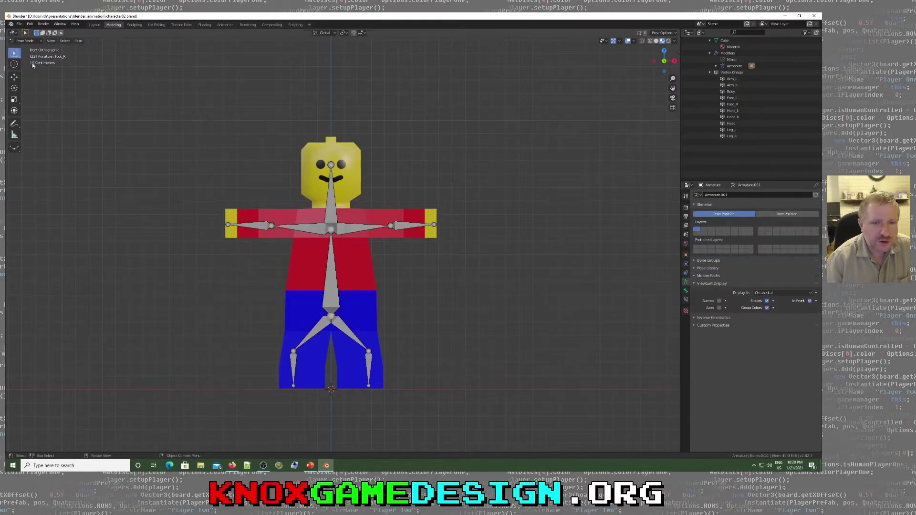
left_click(367, 228)
key("r")
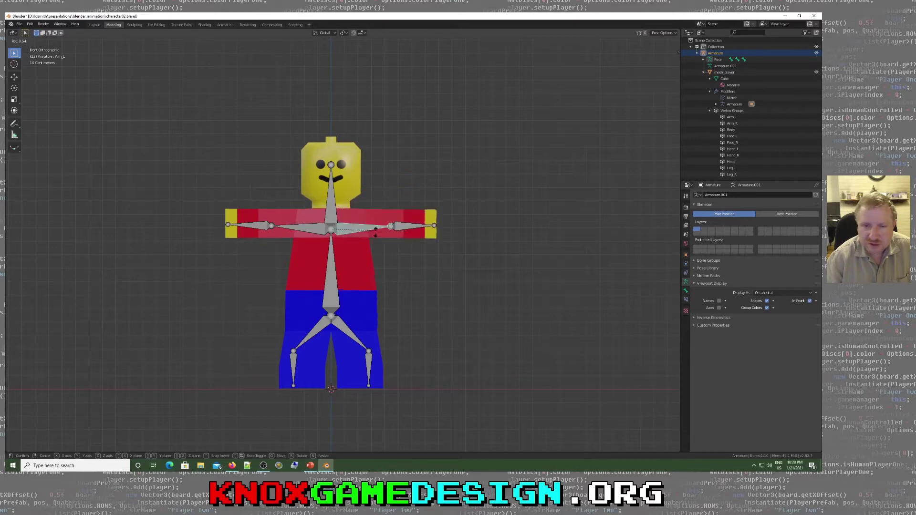
left_click(377, 246)
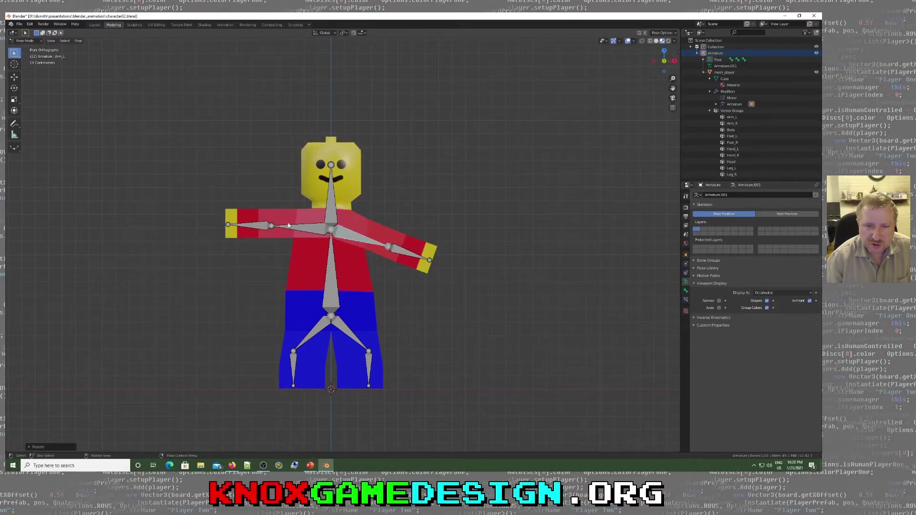
Pose the Hand_R bone by rotating and moving it so that the forearm points upward
left_click(262, 228)
key("r")
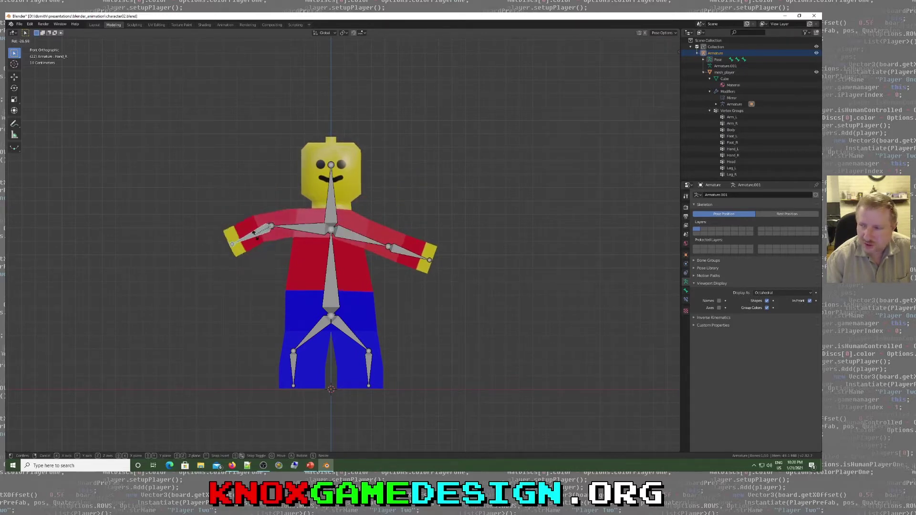
left_click(252, 195)
key("g")
left_click(356, 181)
Rotate the Head bone to tilt the character's head backward
middle_click_drag(333, 180, 352, 194)
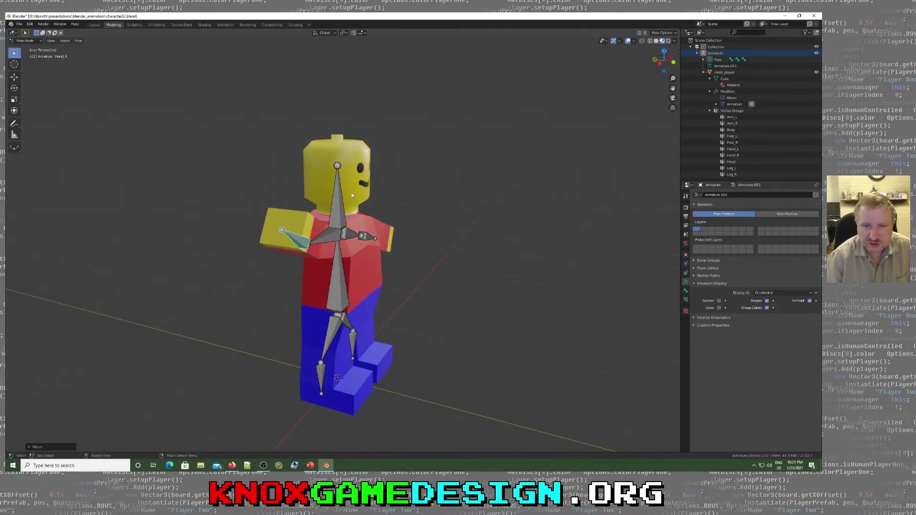
left_click(338, 193)
key("r")
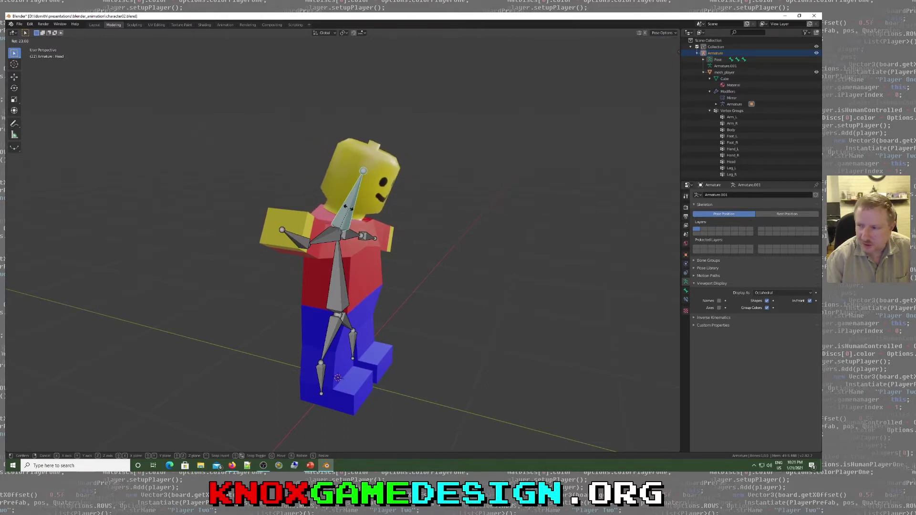
left_click(322, 186)
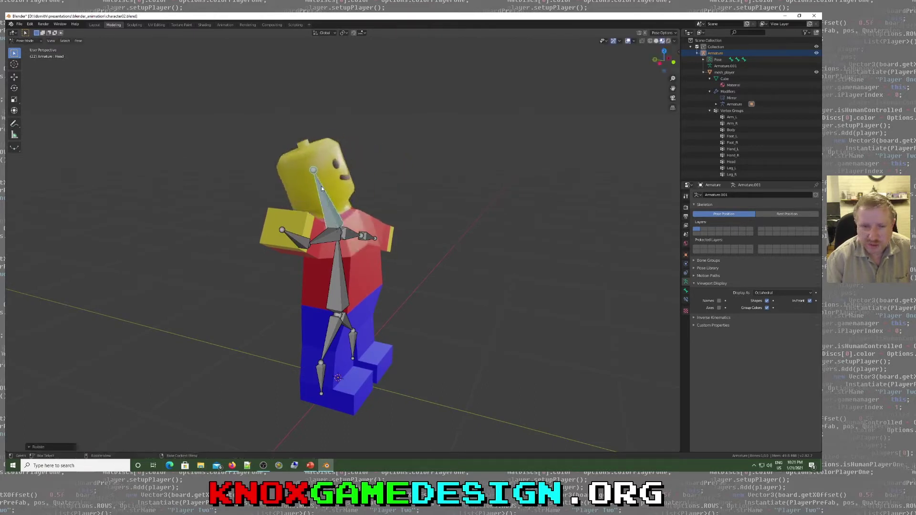
Rotate both upper leg bones outward to spread the character's legs
middle_click_drag(366, 271, 332, 254)
left_click(360, 342)
key("r")
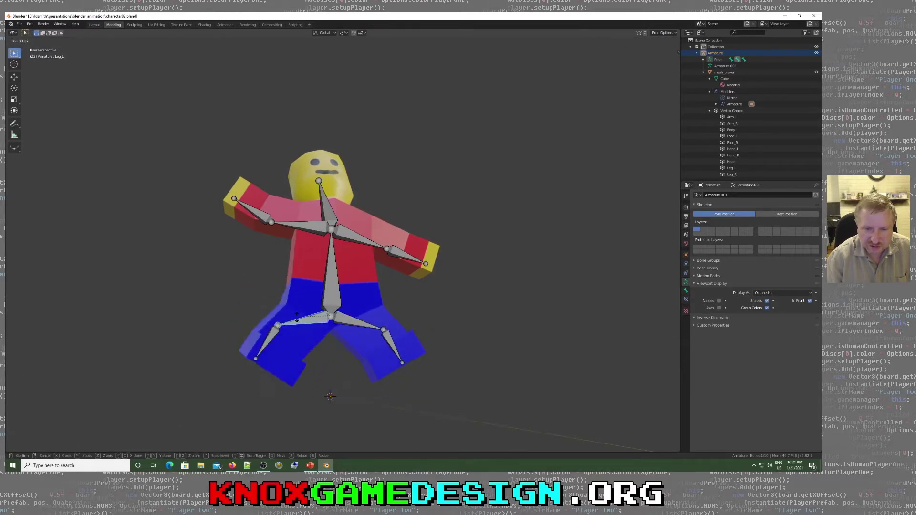
left_click(314, 337)
middle_click_drag(317, 339, 364, 330)
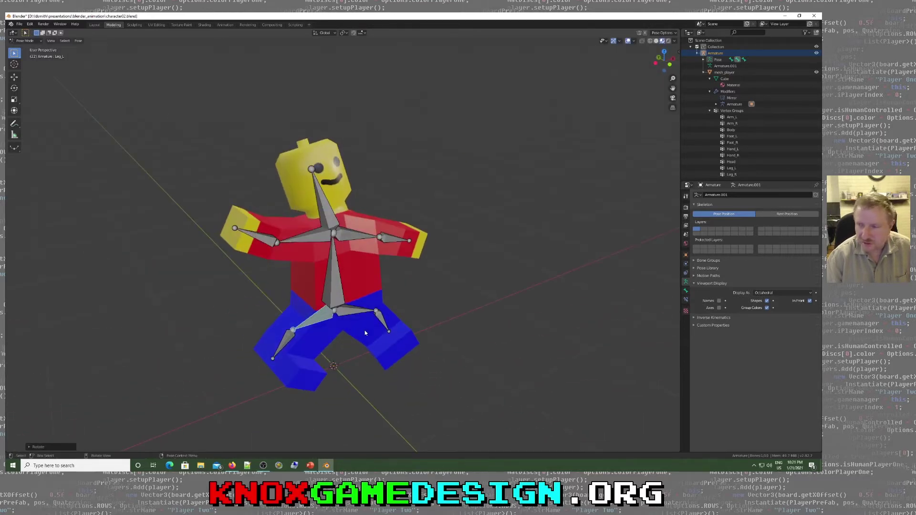